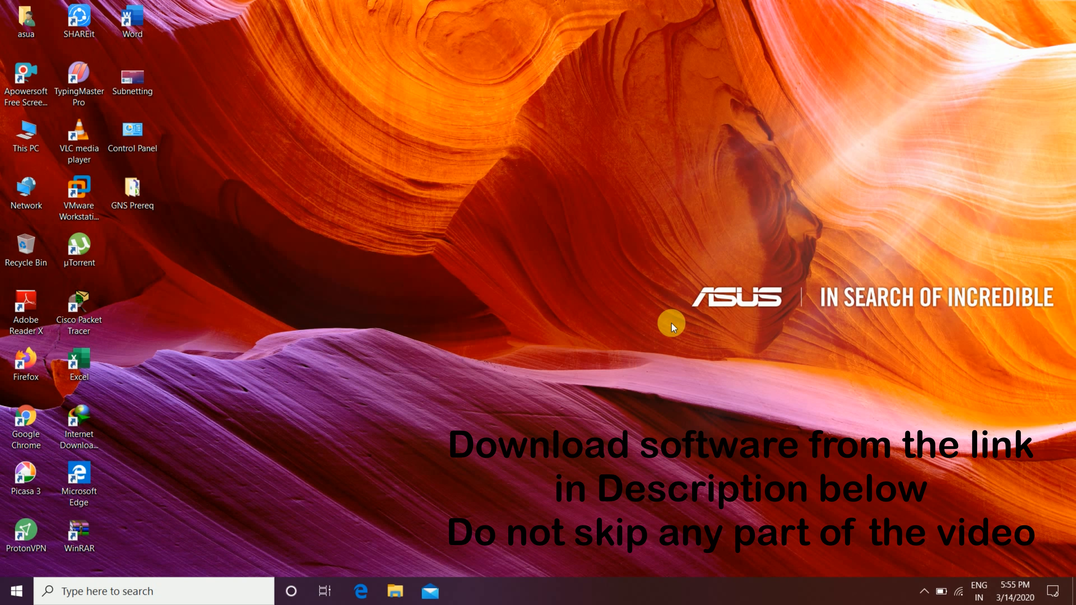
# Step: Open the GNS Prereq folder and launch the GNS3-2.2.3-all-in-one-regular installer
pyautogui.doubleClick(151, 193)
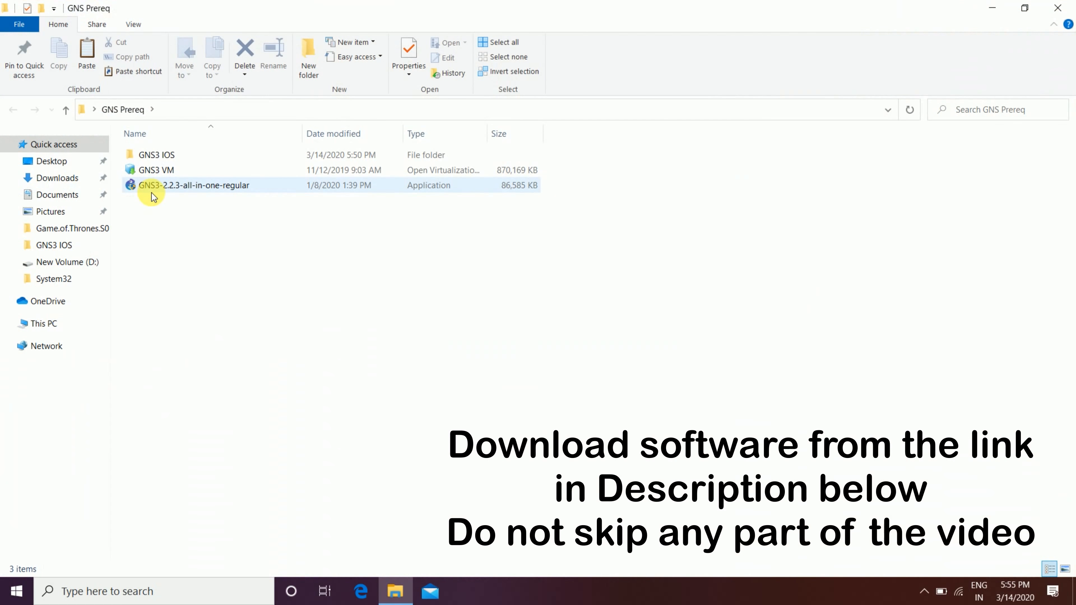
pyautogui.click(163, 189)
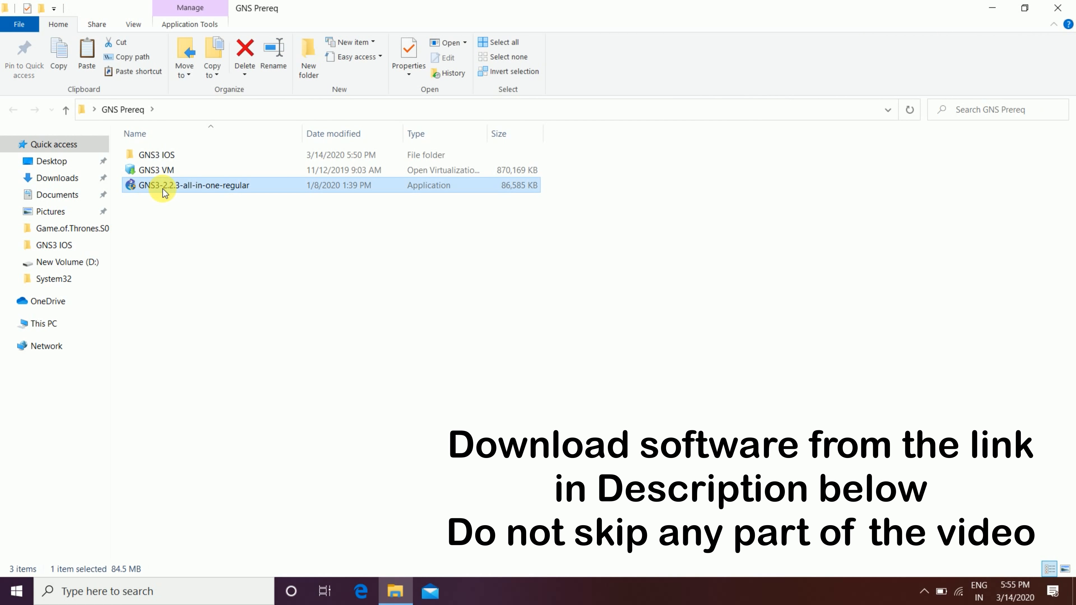
pyautogui.rightClick(162, 188)
pyautogui.click(199, 202)
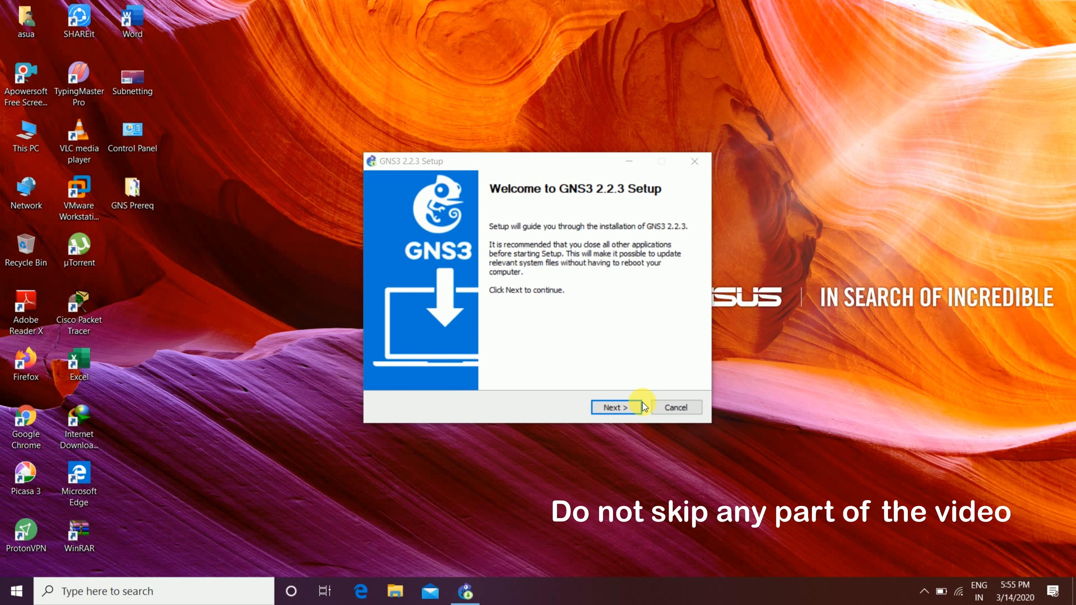
# Step: Advance the GNS3 2.2.3 setup to component selection, keeping GNS3 as the Start Menu folder
pyautogui.click(644, 404)
pyautogui.click(638, 405)
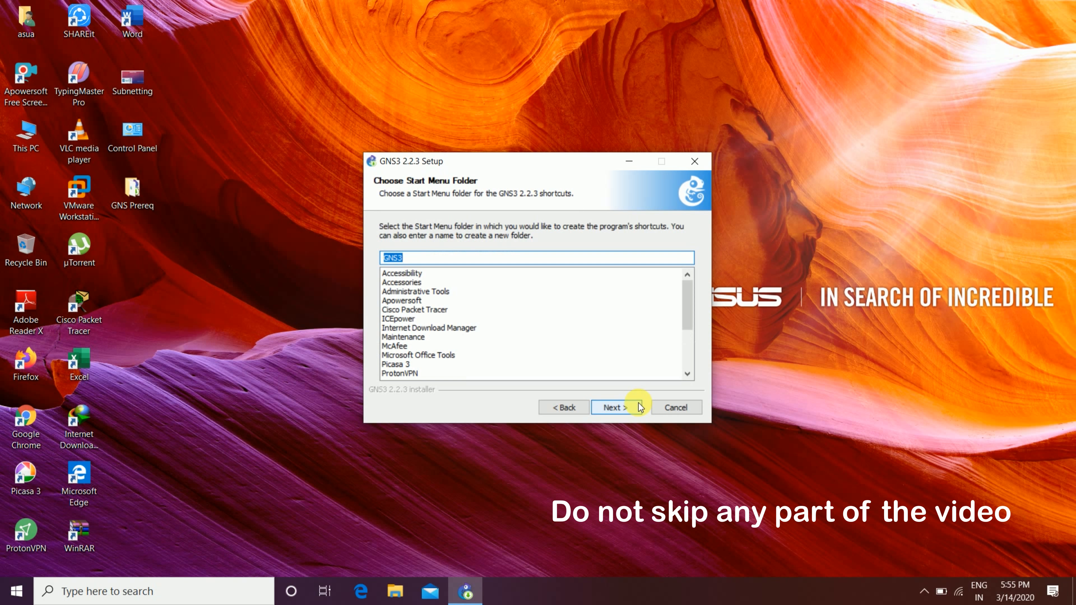
pyautogui.click(639, 407)
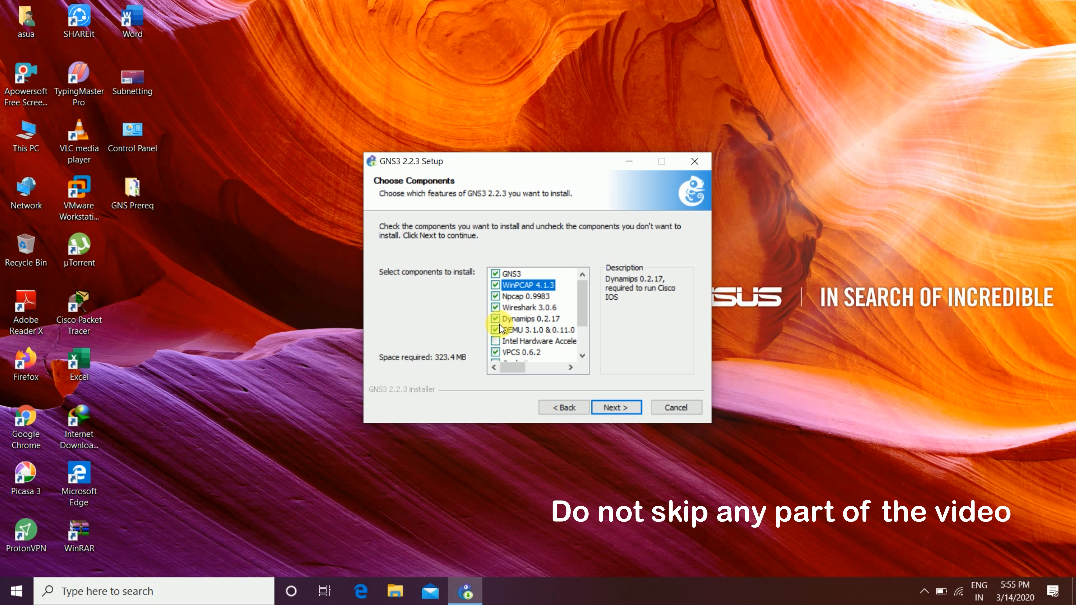
# Step: Include the Intel Hardware Acceleration and VirtViewer 7.0 components in the installation and exclude Solar-PuTTY
pyautogui.click(495, 341)
pyautogui.moveTo(582, 313); pyautogui.dragTo(585, 335)
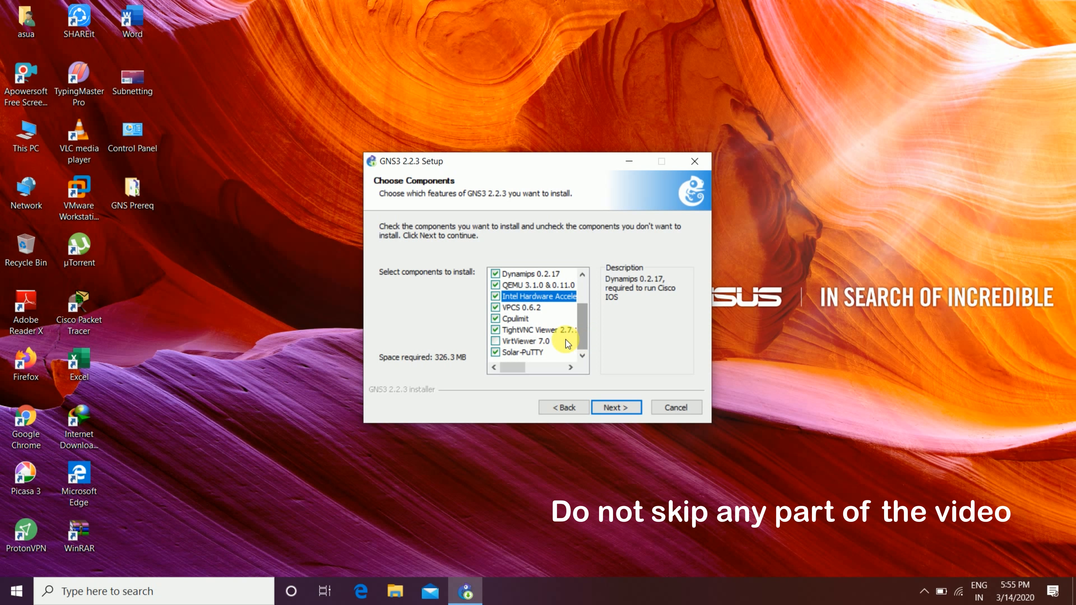
pyautogui.click(534, 341)
pyautogui.click(517, 354)
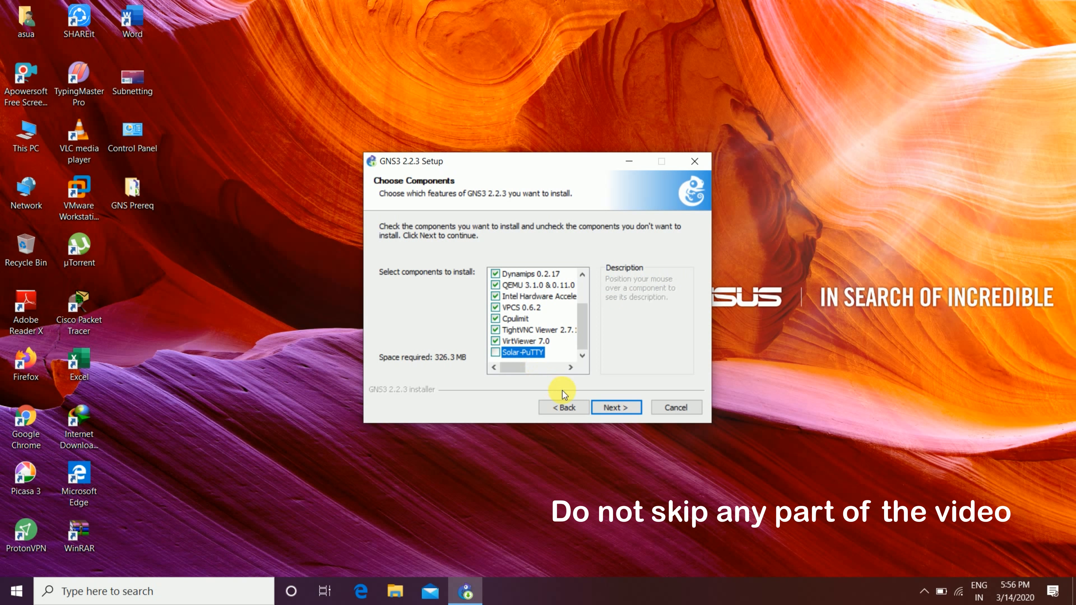
# Step: Recheck the component selection and start installing GNS3 to C:\Program Files\GNS3
pyautogui.click(615, 408)
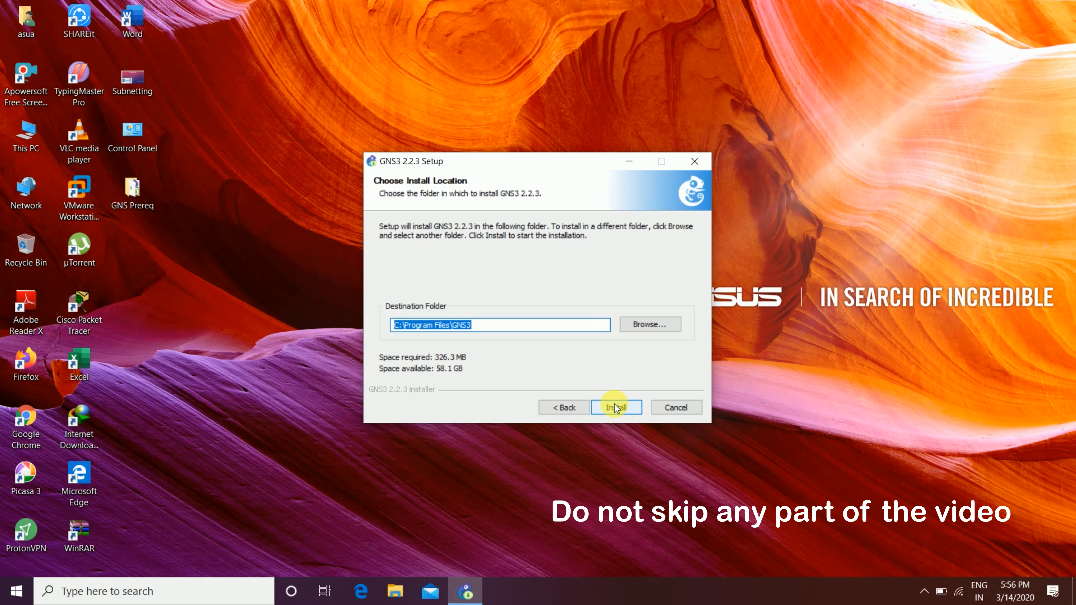
pyautogui.click(579, 407)
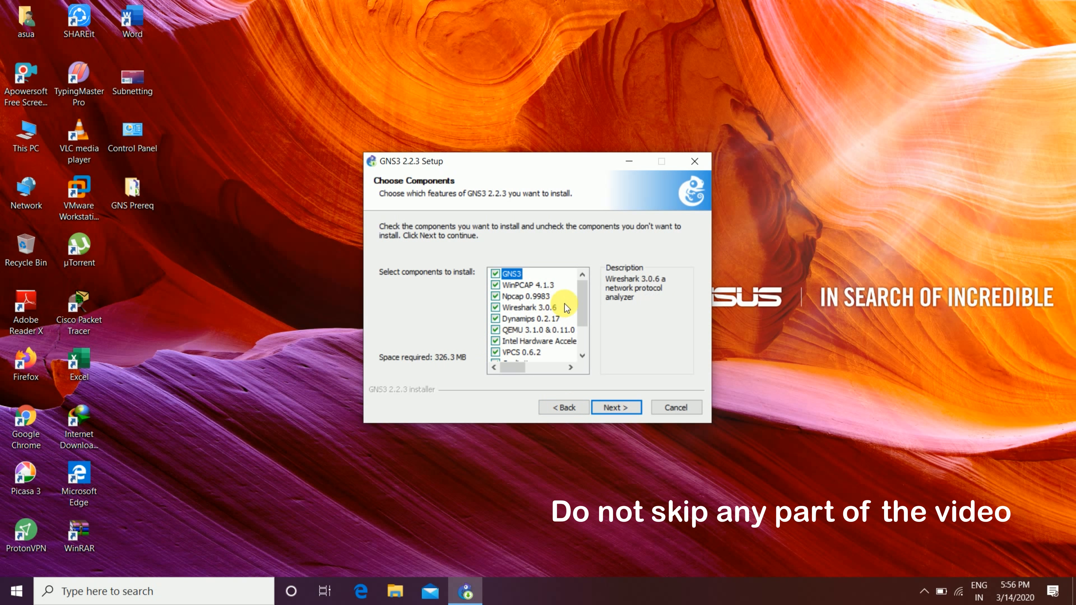
pyautogui.scroll(-2, 585, 323)
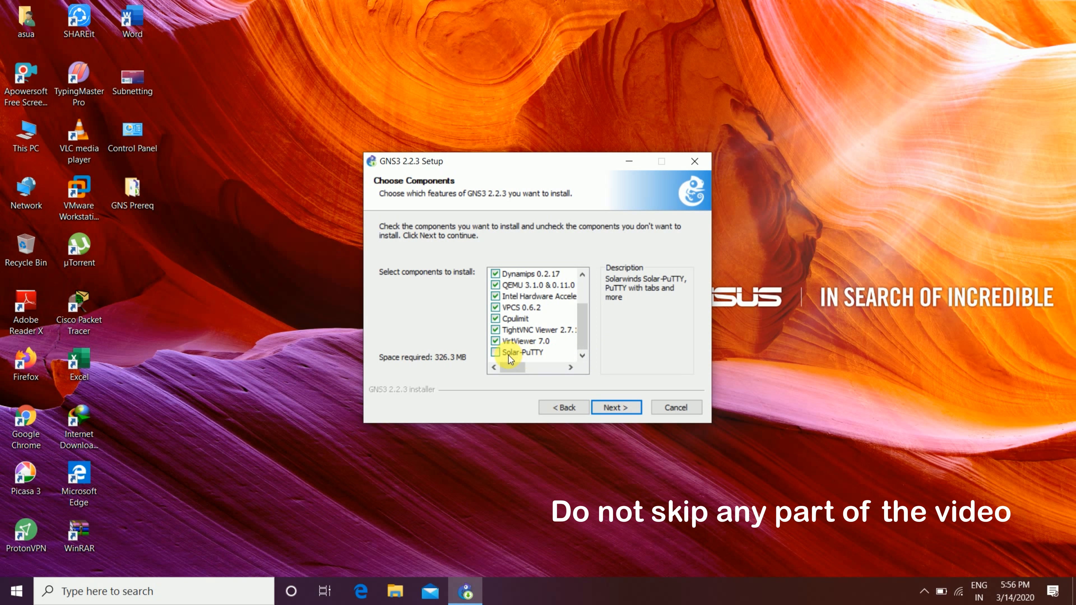
pyautogui.click(621, 408)
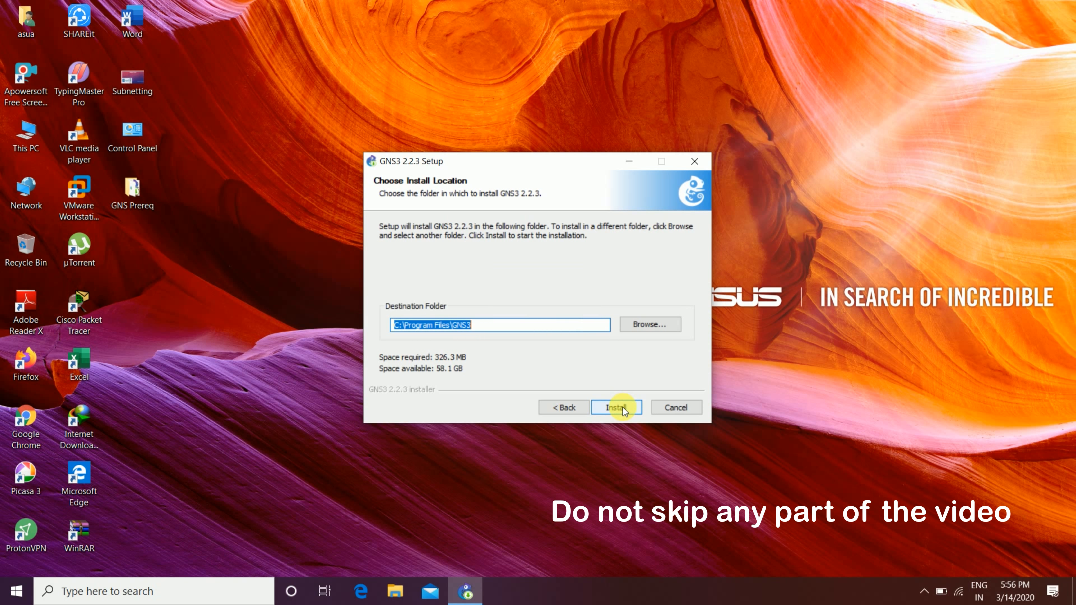
pyautogui.click(622, 408)
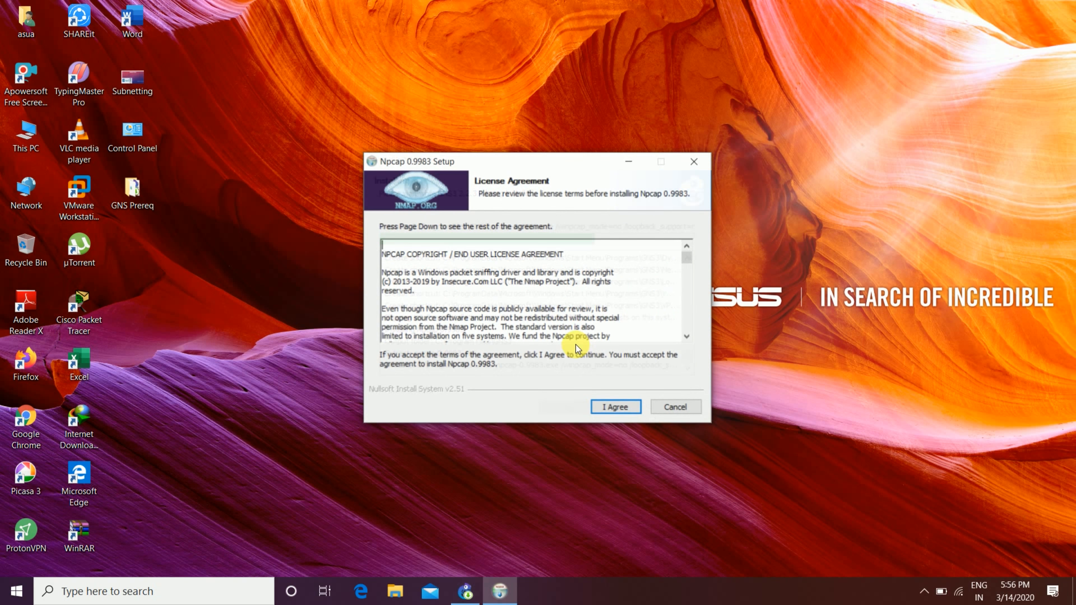
# Step: Accept the Npcap 0.9983 license agreement and complete its installation with the details shown
pyautogui.click(604, 409)
pyautogui.click(605, 407)
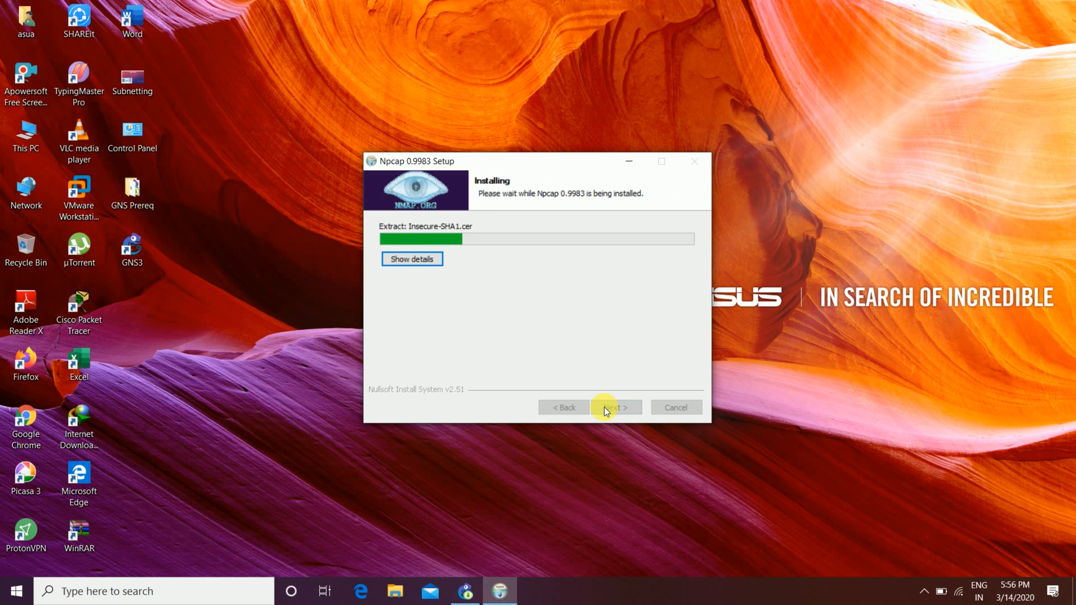
pyautogui.click(414, 256)
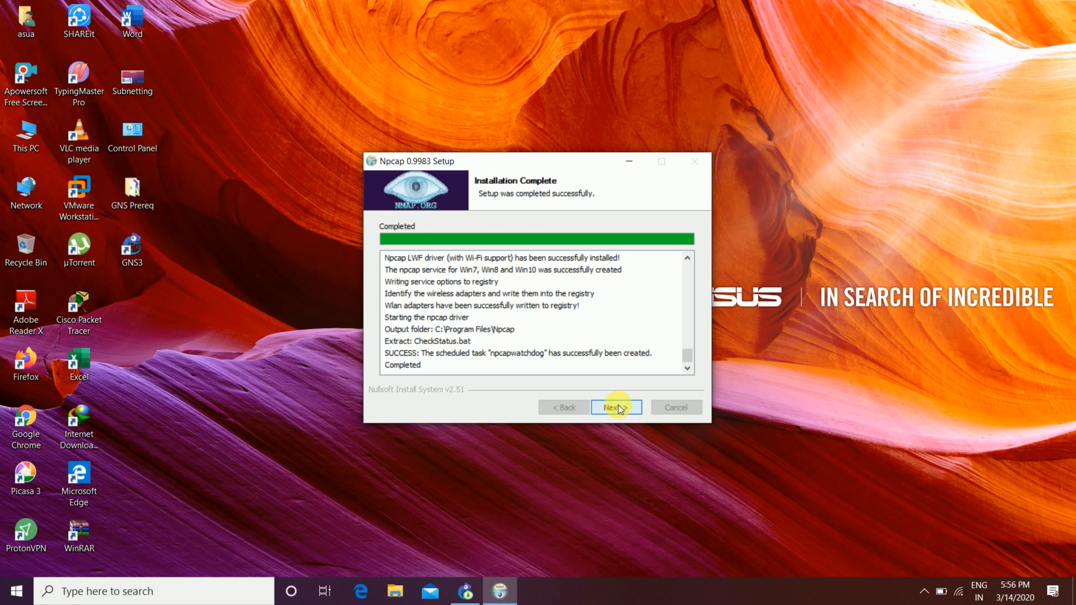
pyautogui.click(619, 407)
pyautogui.click(619, 407)
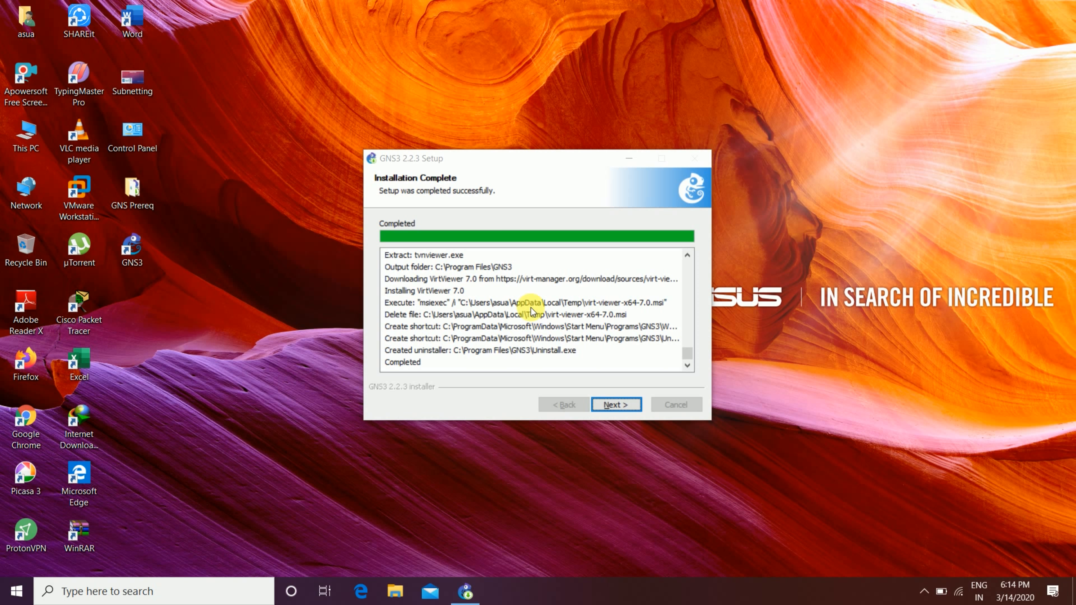
# Step: Decline the free Solarwinds Standard Toolset license and finish the GNS3 setup, dismissing the app chooser
pyautogui.click(613, 405)
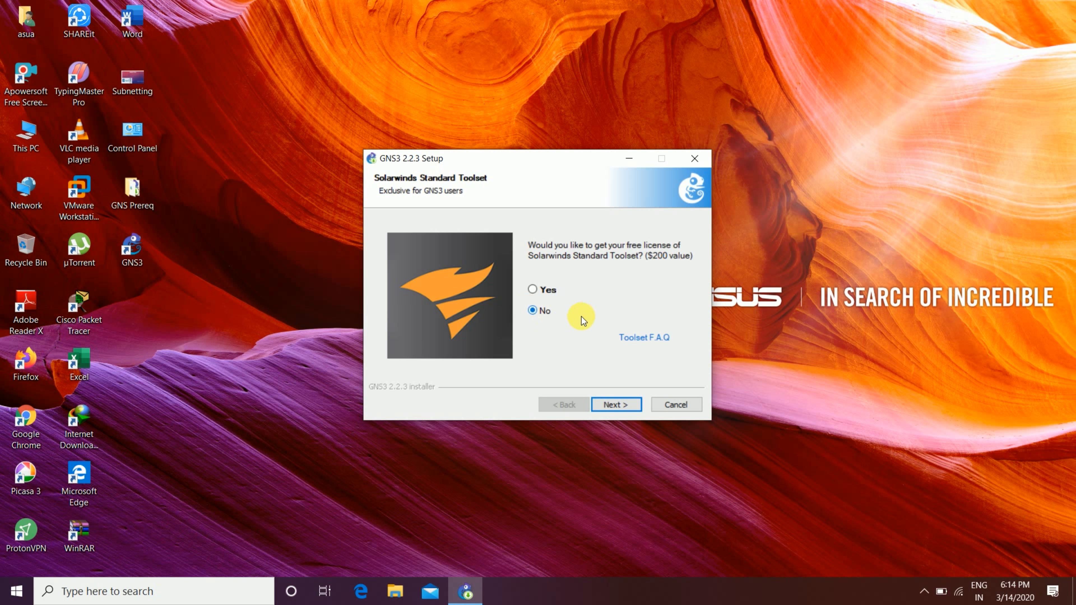
pyautogui.click(611, 405)
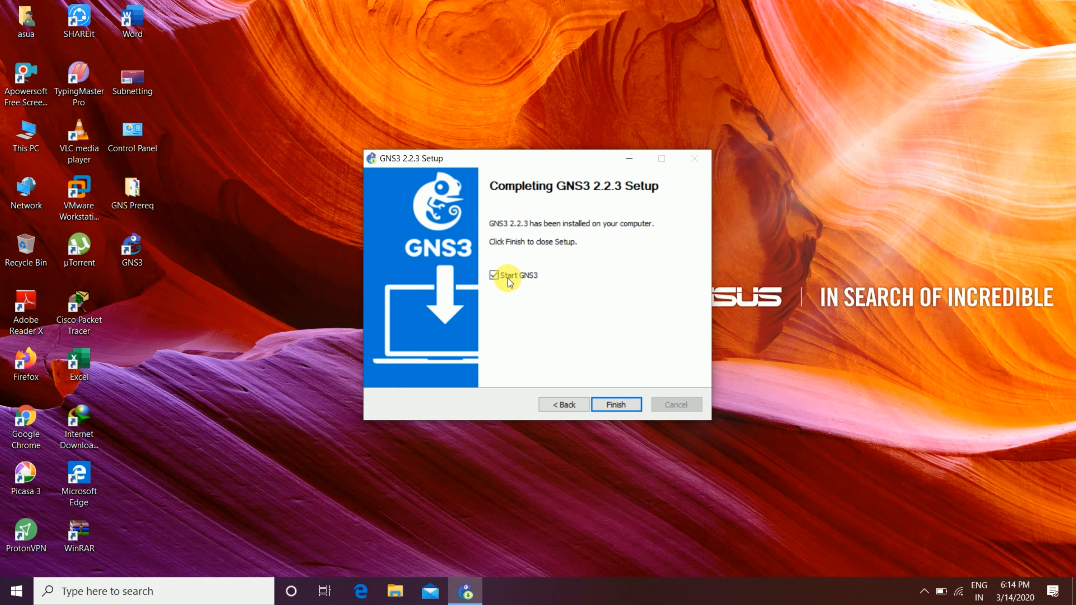
pyautogui.click(610, 405)
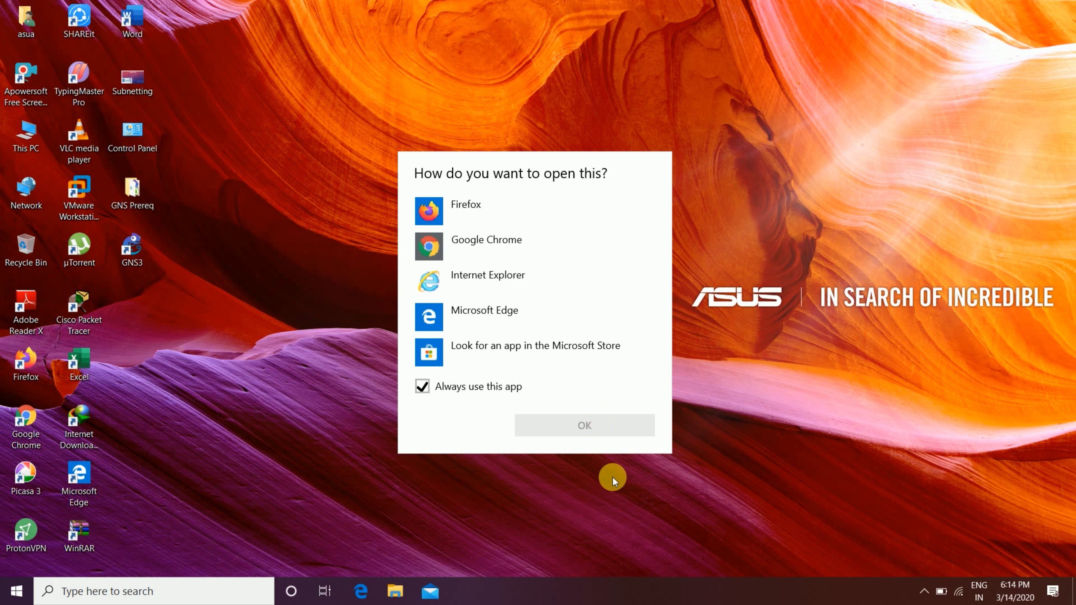
pyautogui.click(613, 480)
pyautogui.rightClick(517, 333)
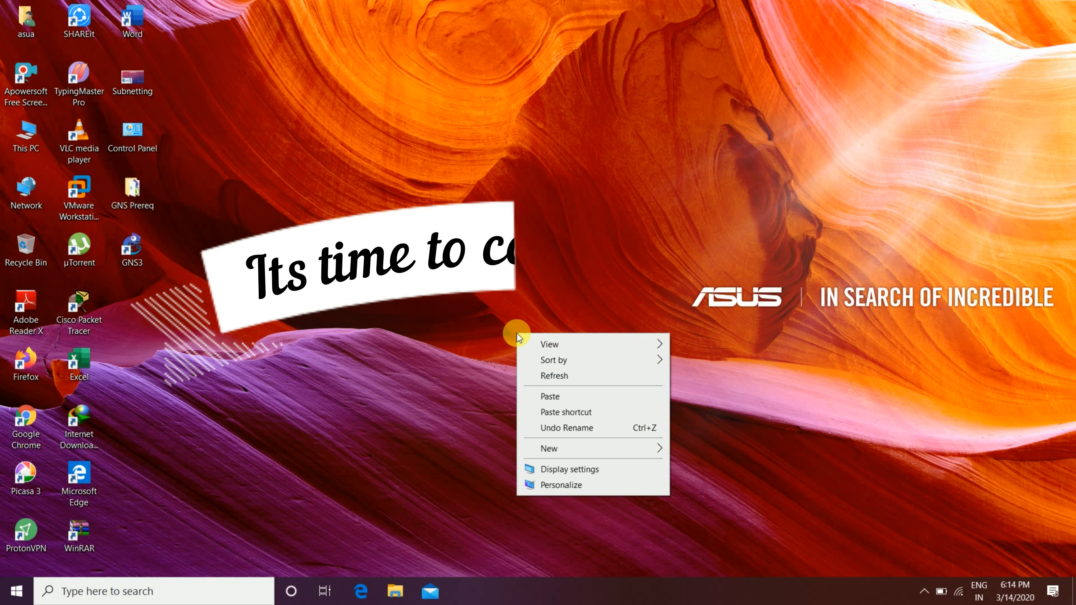
pyautogui.click(543, 373)
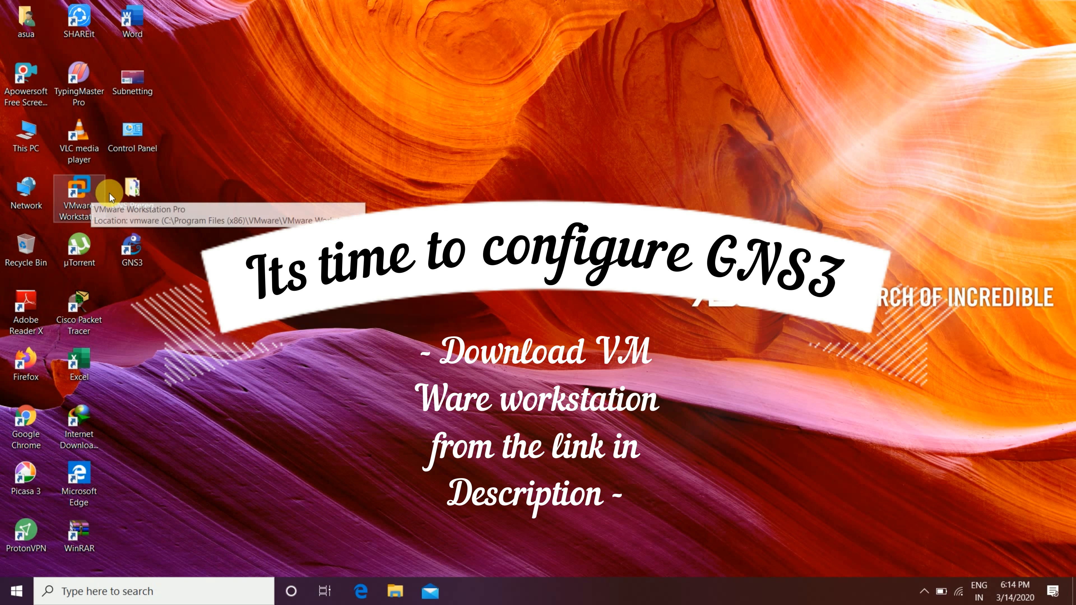
# Step: Locate the GNS3 VM file in the GNS Prereq folder and minimize the folder window
pyautogui.doubleClick(119, 192)
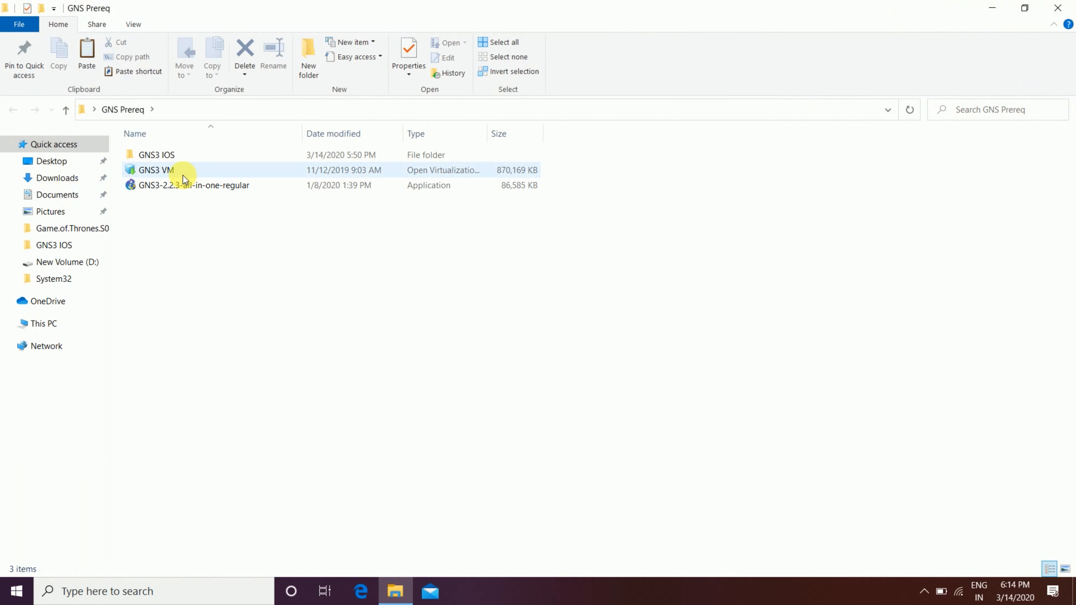
pyautogui.click(162, 171)
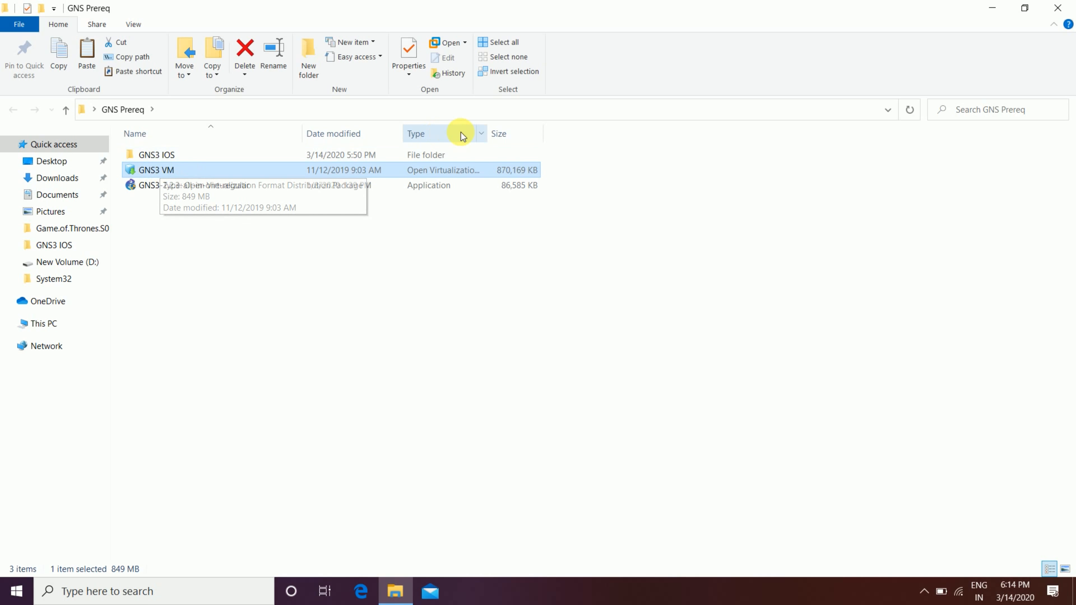
pyautogui.click(992, 8)
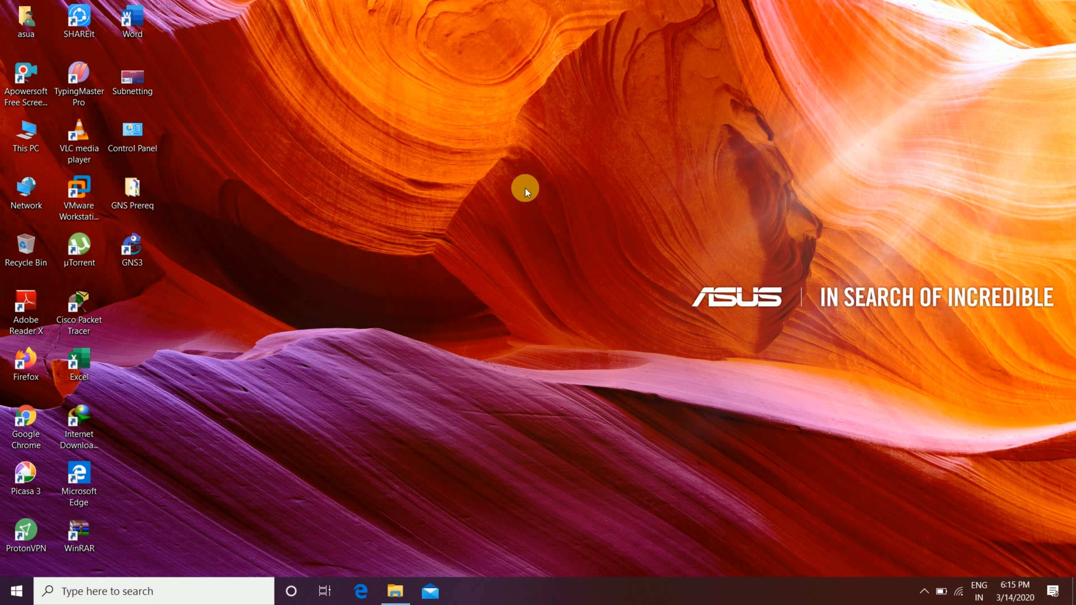
# Step: Open VMware Workstation from the desktop and minimize its window
pyautogui.click(88, 188)
pyautogui.rightClick(90, 190)
pyautogui.click(92, 190)
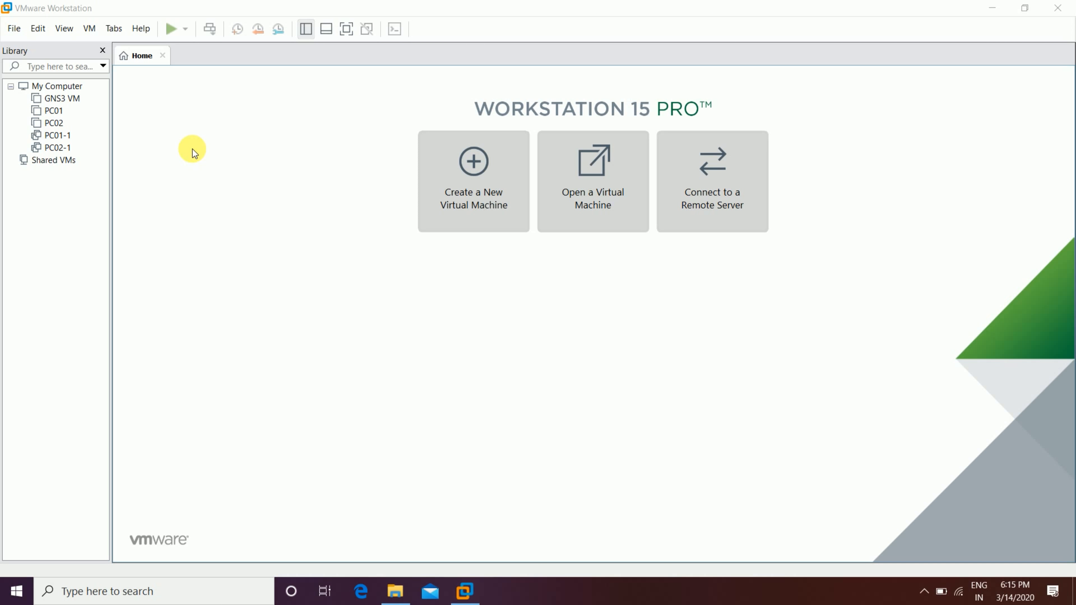
pyautogui.click(983, 12)
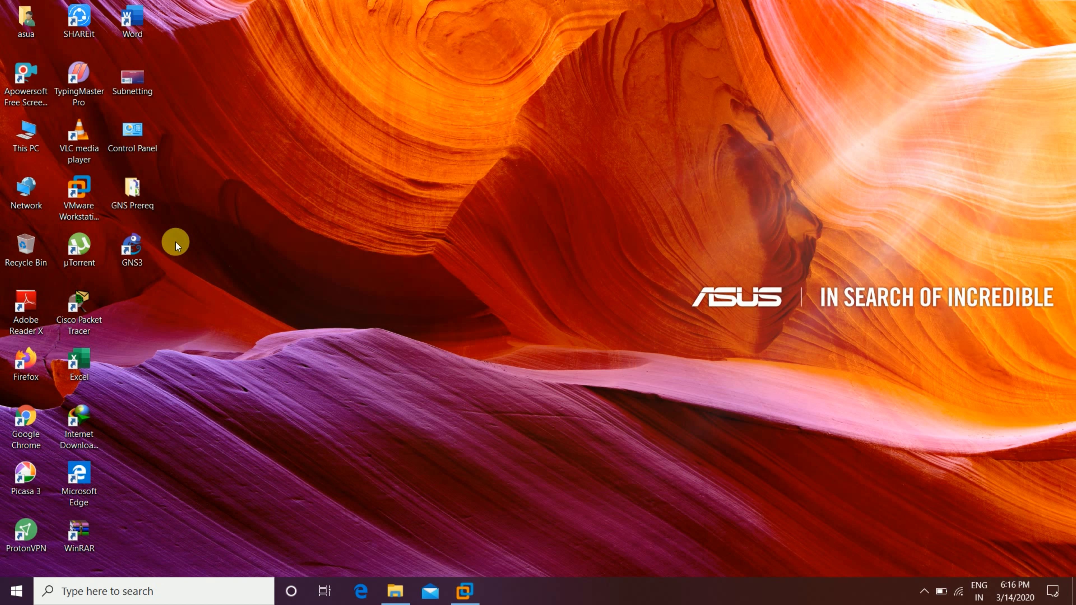
# Step: Launch GNS3 and complete its setup wizard with appliances run on the local computer, declining the update to version 2.2.5
pyautogui.doubleClick(142, 251)
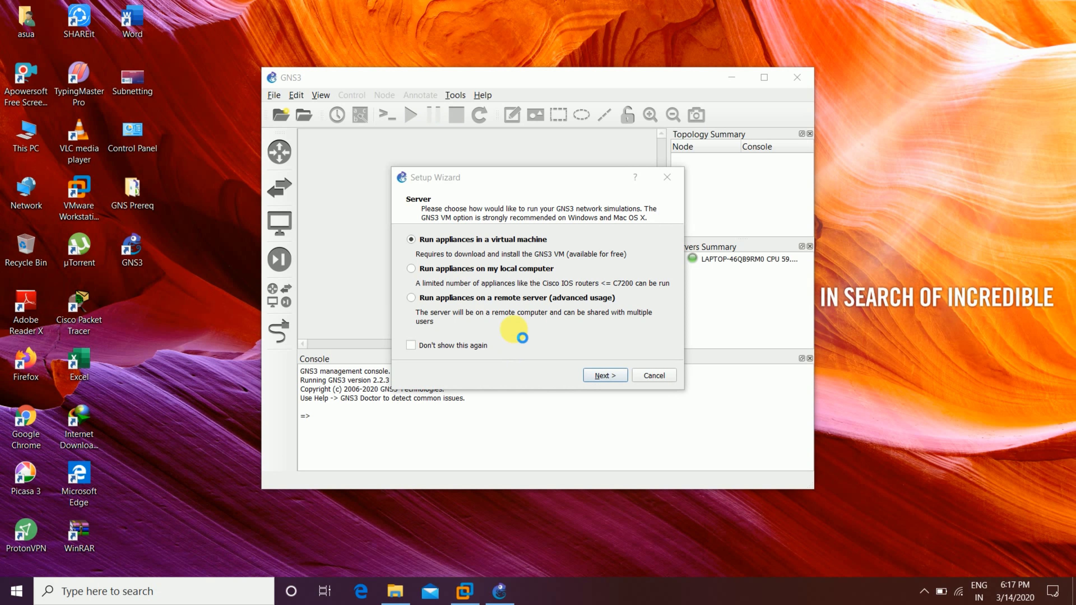
pyautogui.click(506, 270)
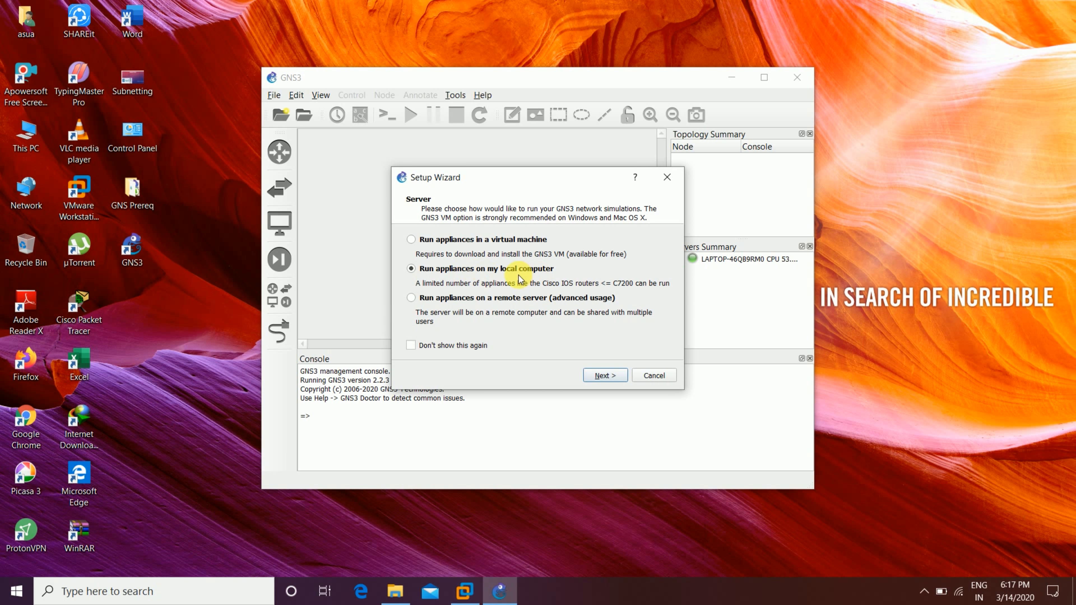
pyautogui.click(604, 375)
pyautogui.click(603, 376)
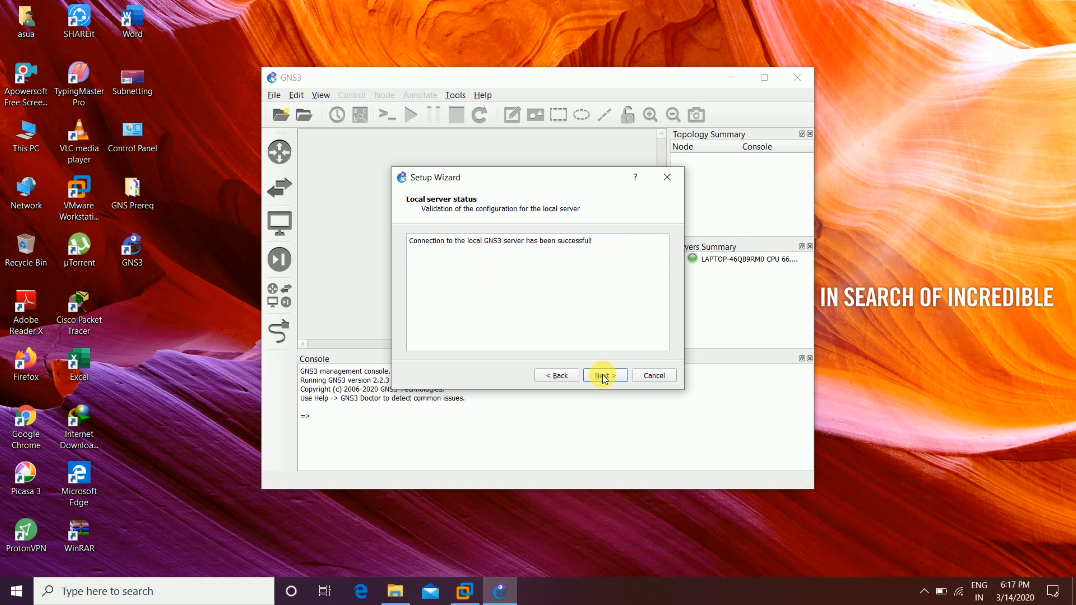
pyautogui.click(602, 375)
pyautogui.click(603, 375)
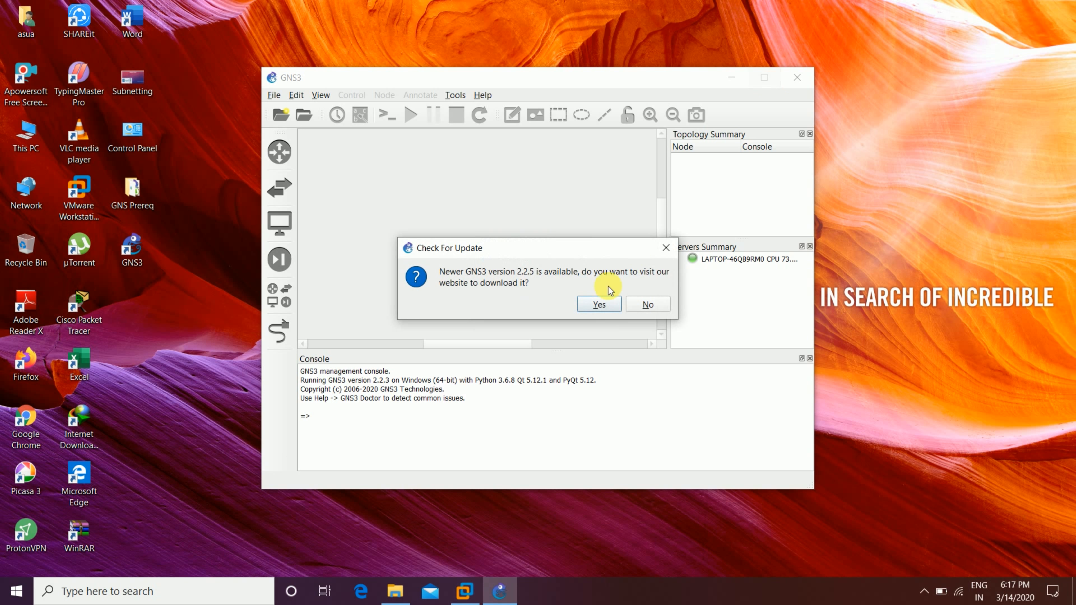
pyautogui.click(637, 301)
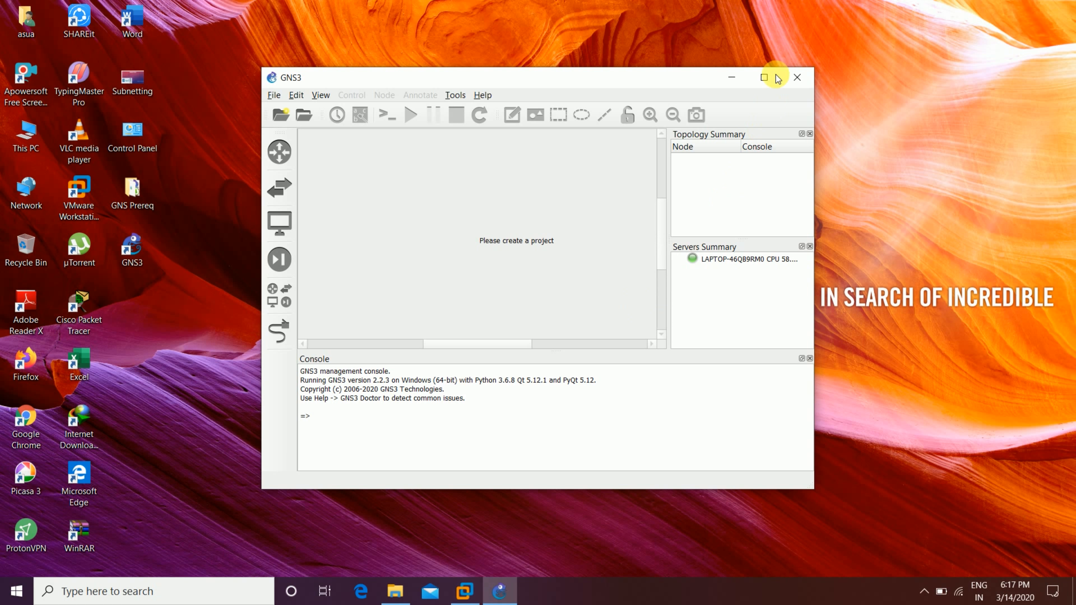
pyautogui.click(764, 77)
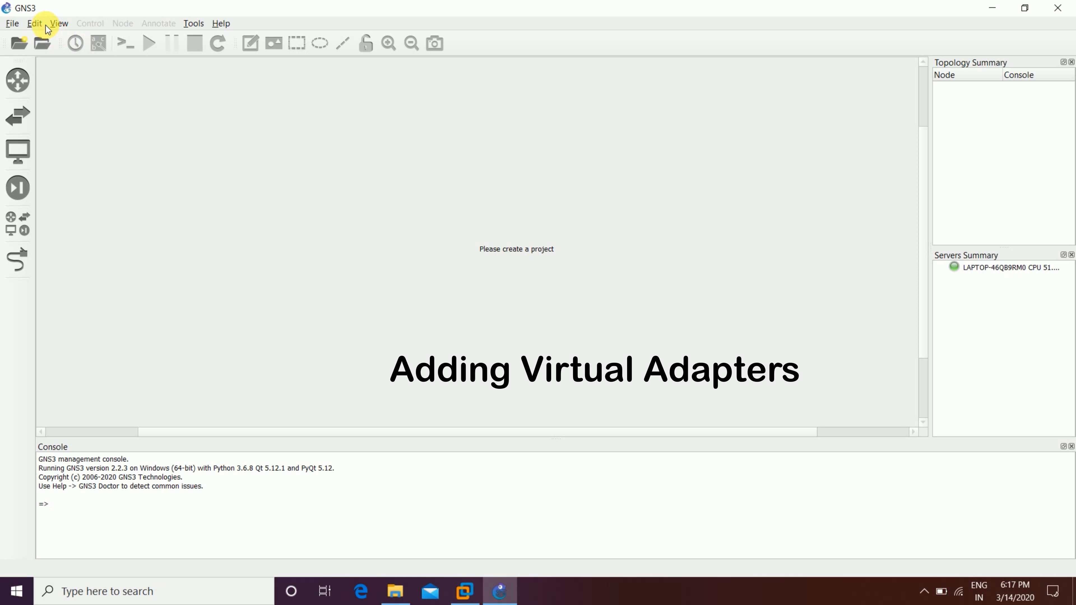
# Step: Configure the managed VMnet interfaces in the VMware preferences as vmnet2 to vmnet6, with blocking of host OS network traffic disabled
pyautogui.click(35, 23)
pyautogui.click(73, 88)
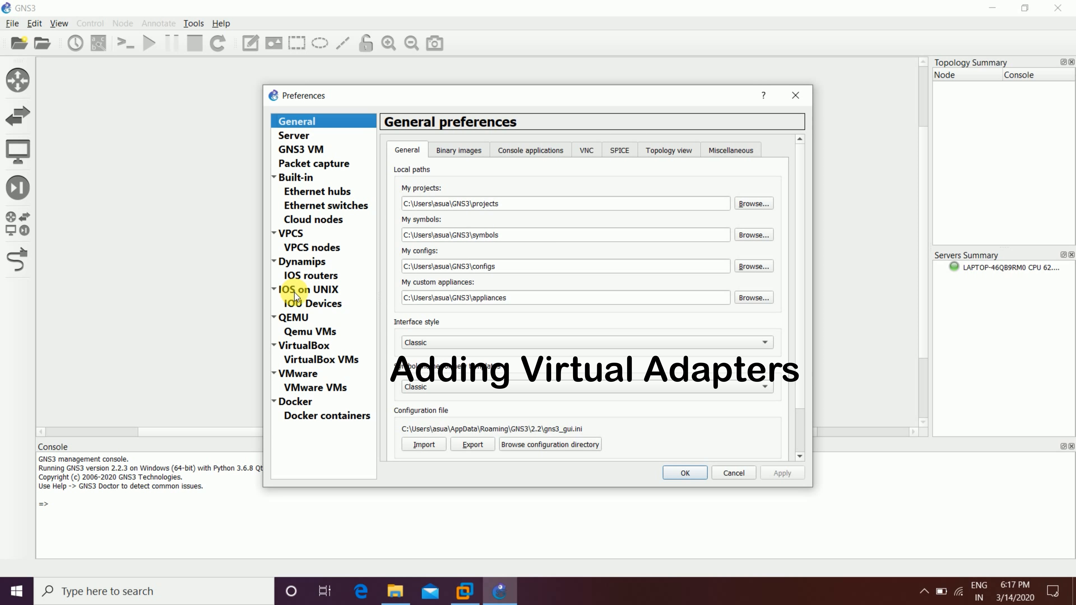
pyautogui.click(312, 375)
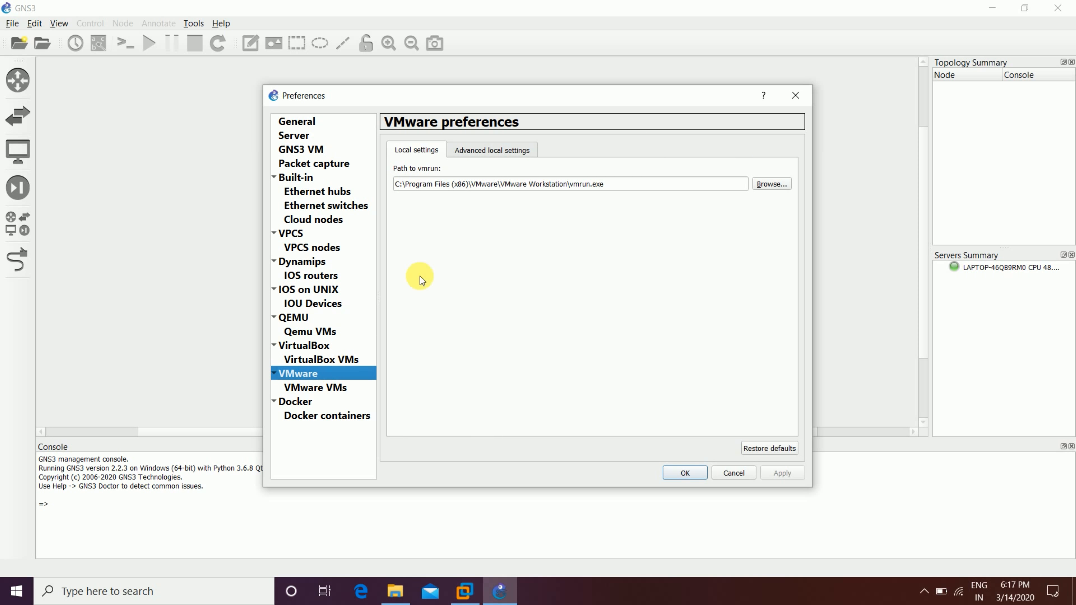
pyautogui.click(469, 146)
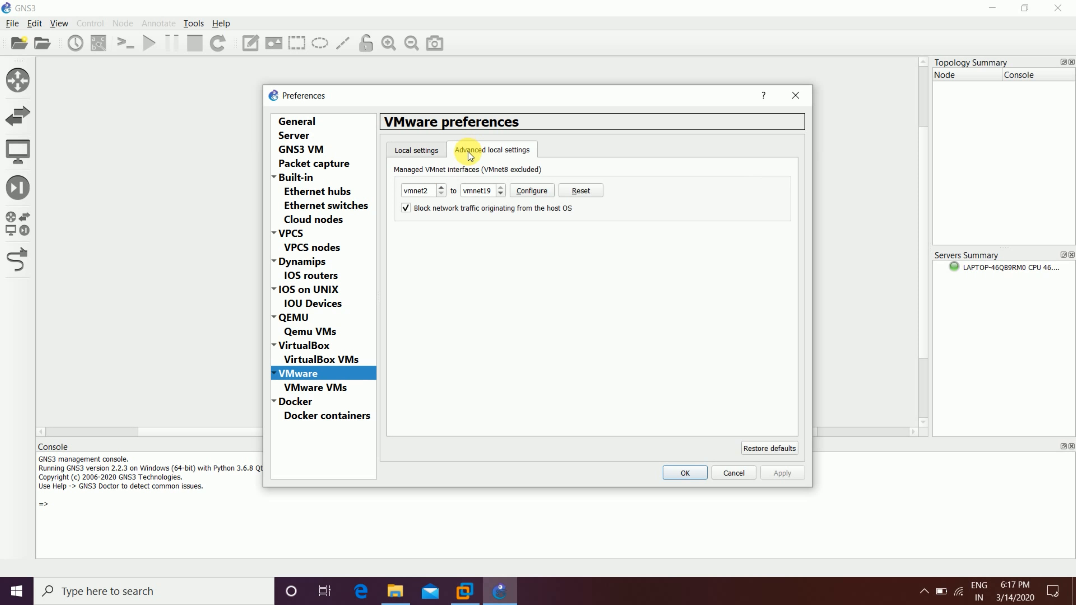
pyautogui.click(484, 191)
pyautogui.press('BackSpace')
pyautogui.press('BackSpace')
pyautogui.click(492, 208)
pyautogui.click(526, 195)
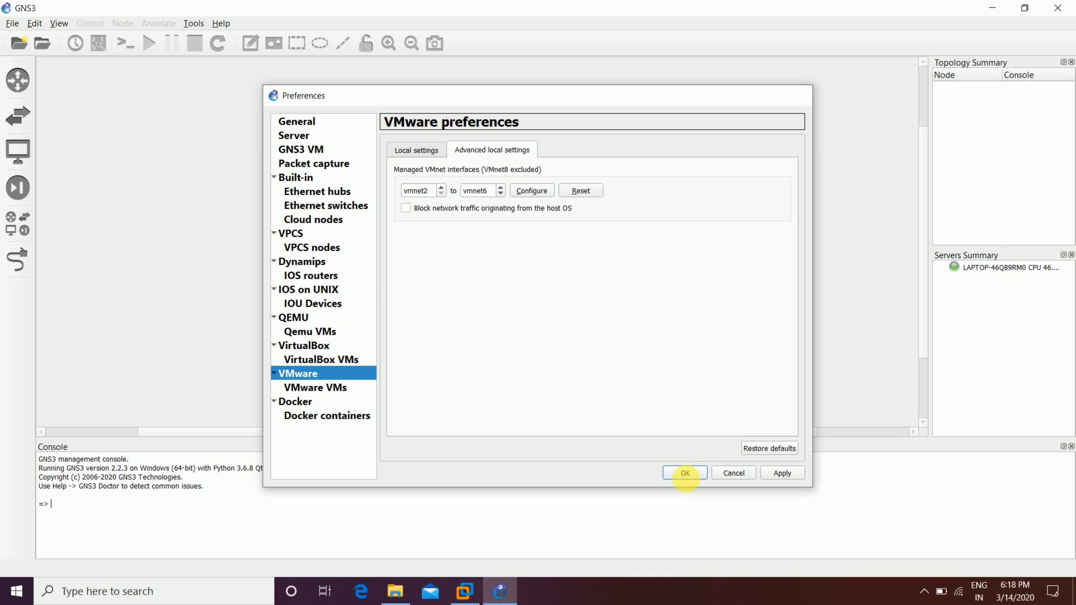
# Step: Save the GNS3 preferences and close GNS3, and open the Windows Network Connections window
pyautogui.click(684, 472)
pyautogui.click(1058, 8)
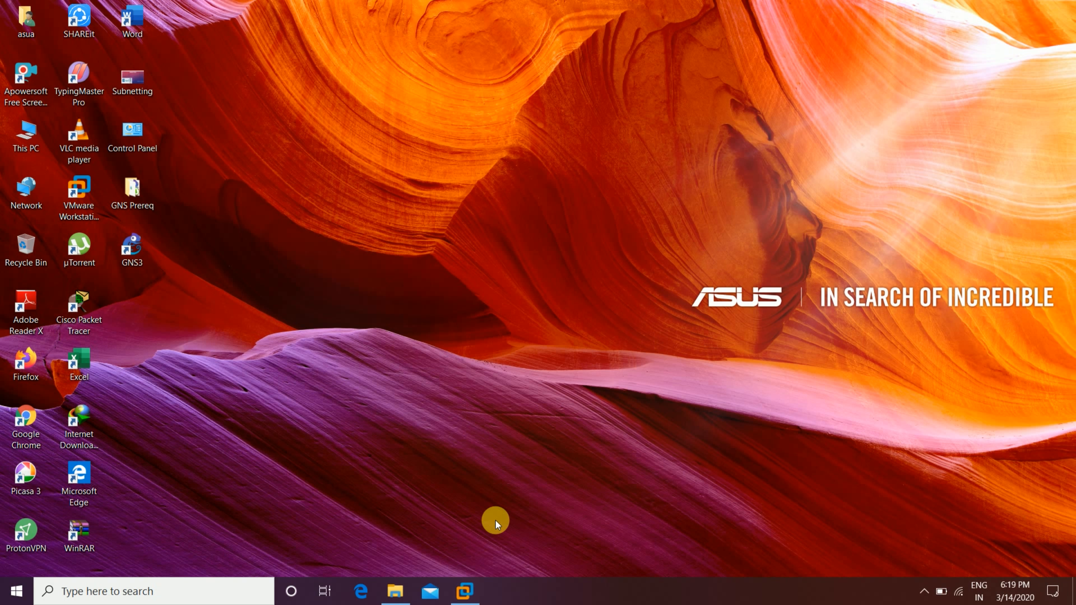
pyautogui.press('super+r')
pyautogui.press('Return')
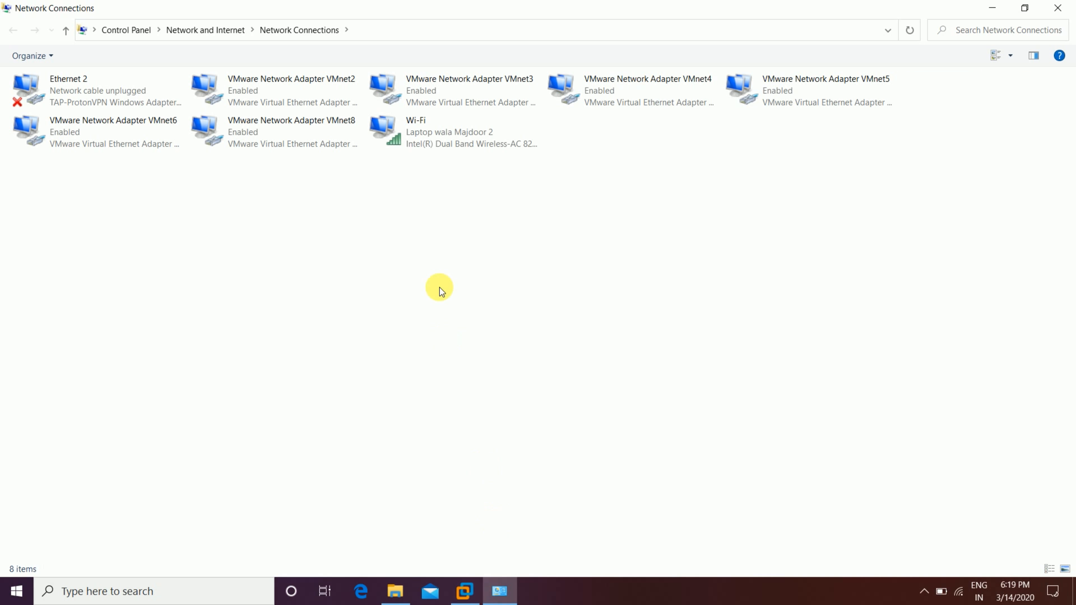
# Step: Open the Internet Protocol Version 4 properties of VMware Network Adapter VMnet2 and choose manual IP addressing
pyautogui.click(304, 97)
pyautogui.rightClick(305, 98)
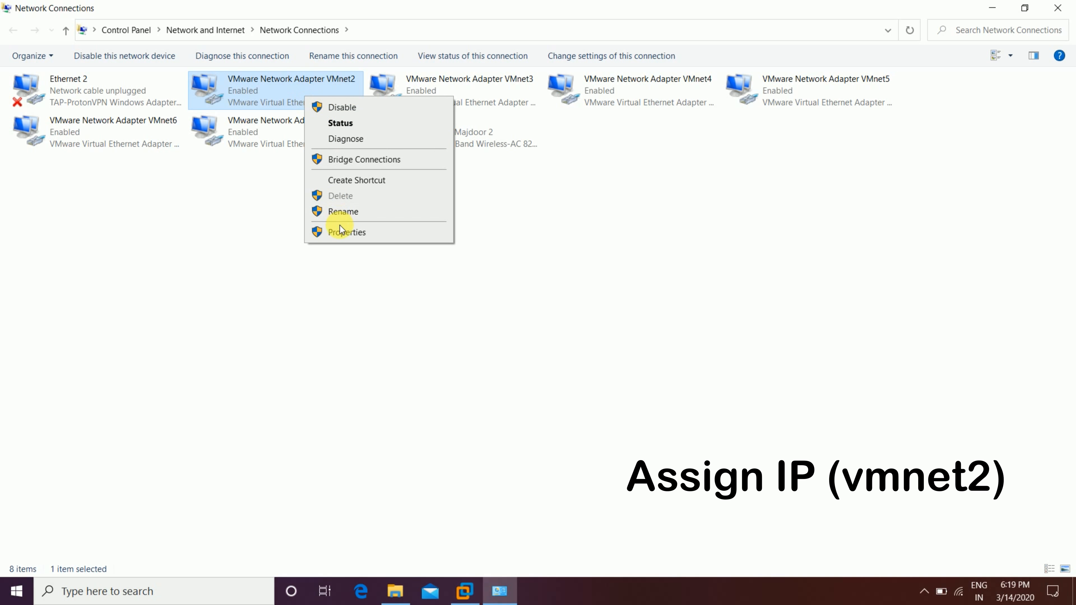
pyautogui.click(342, 233)
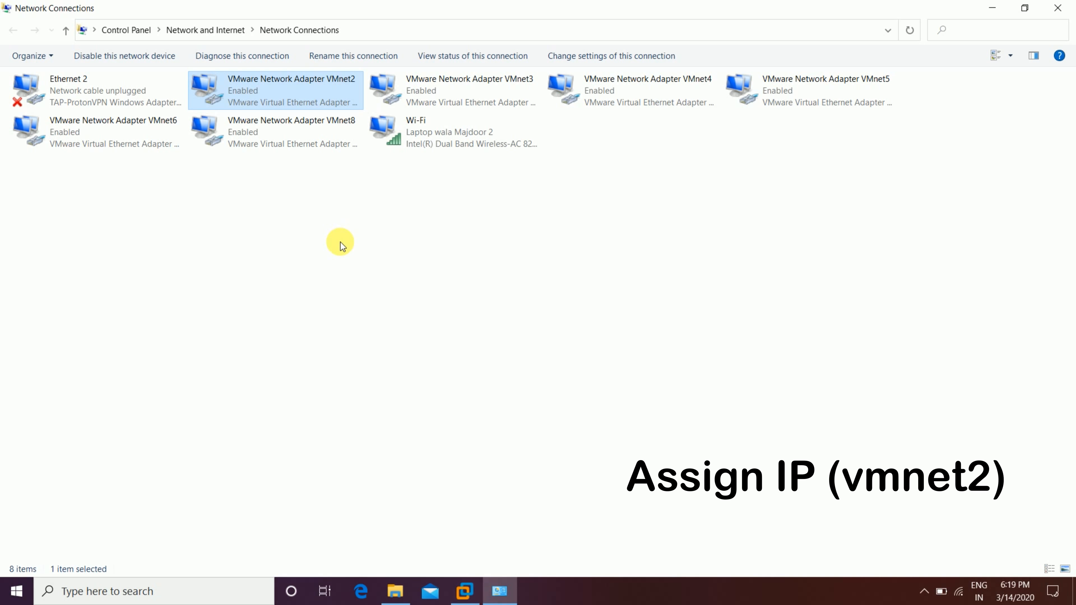
pyautogui.doubleClick(182, 237)
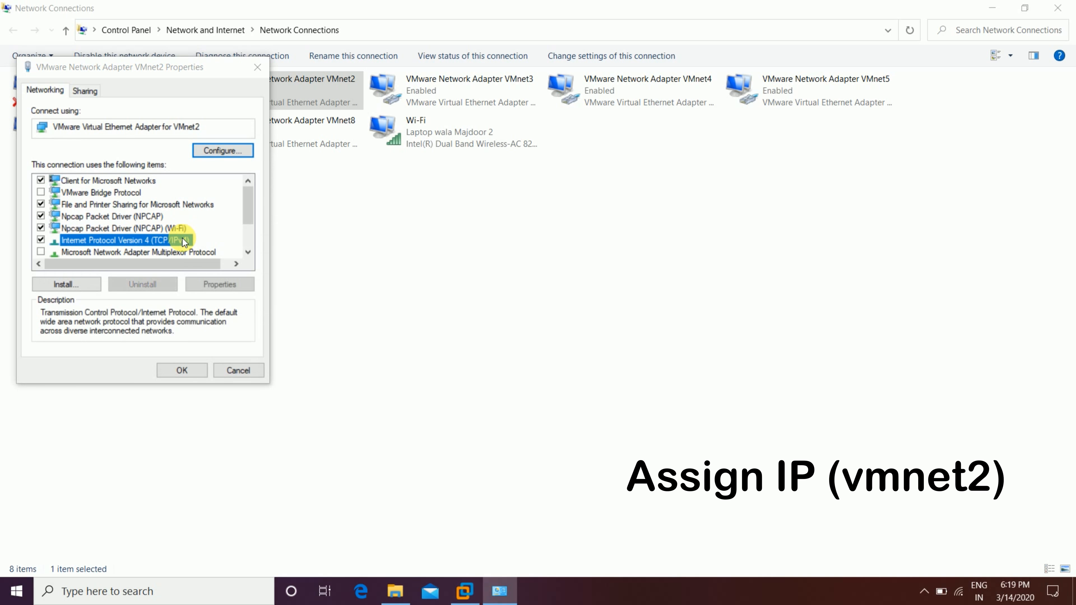
pyautogui.click(139, 222)
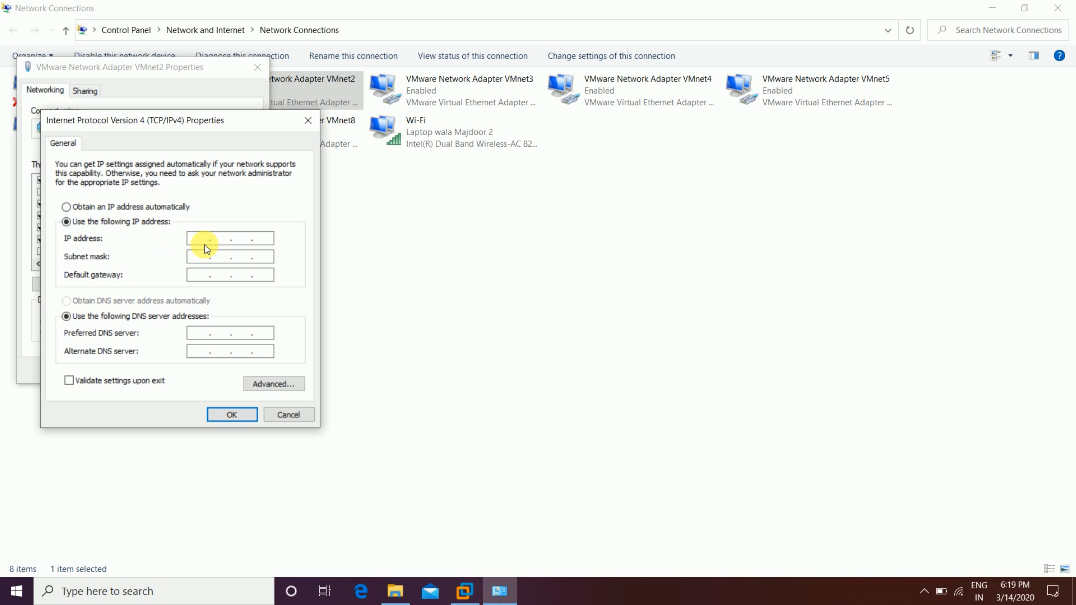
# Step: Assign VMnet2 the IP address 192.168.1.100 with subnet mask 255.255.255.0 and confirm the adapter's properties
pyautogui.write('192 . 168 . 1 . 100')
pyautogui.press('Tab')
pyautogui.press('Tab')
pyautogui.press('Tab')
pyautogui.press('Tab')
pyautogui.press('Tab')
pyautogui.press('Return')
pyautogui.press('Tab')
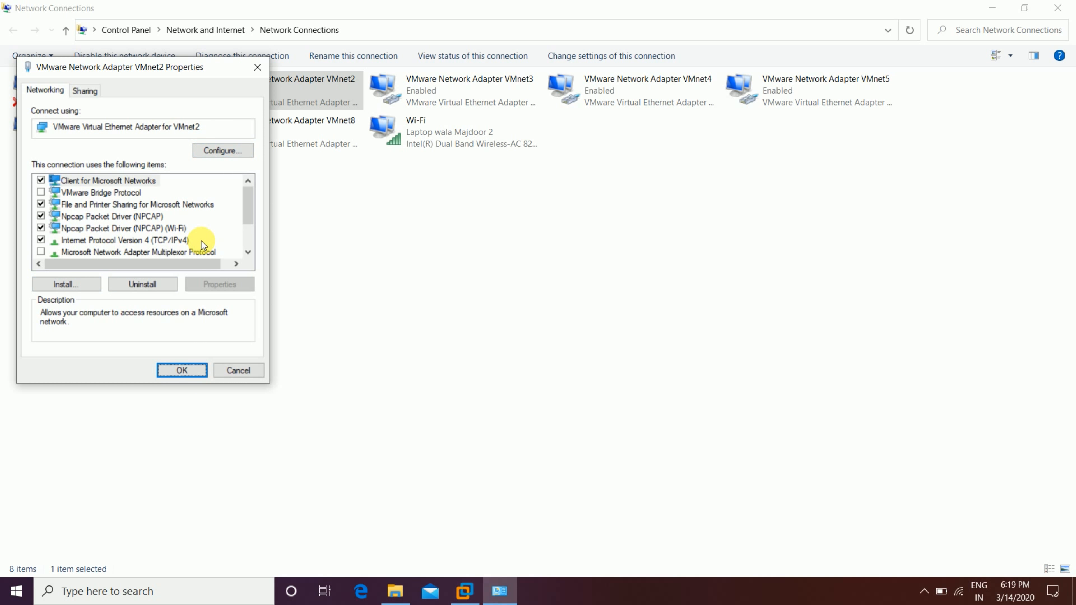
pyautogui.press('Return')
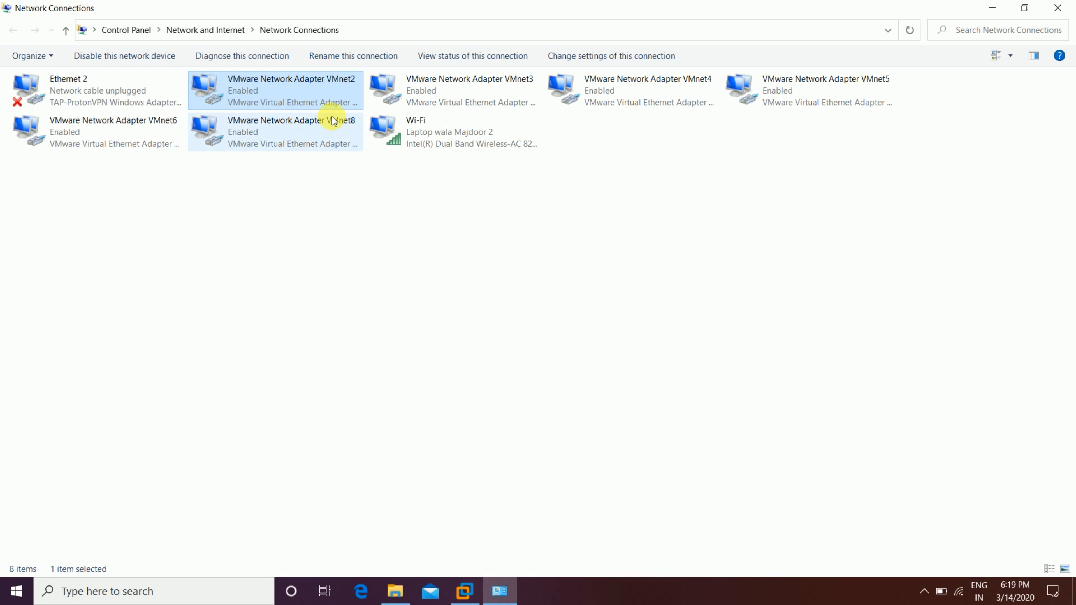
# Step: Check the IPv4 address in the connection details of VMware Network Adapter VMnet2
pyautogui.rightClick(312, 97)
pyautogui.click(336, 120)
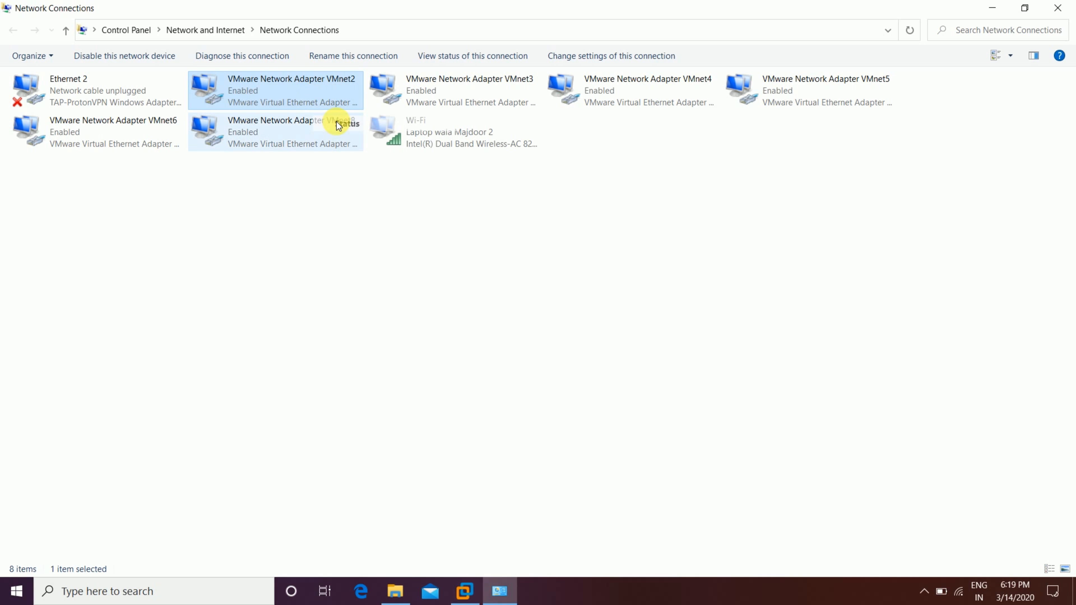
pyautogui.click(472, 290)
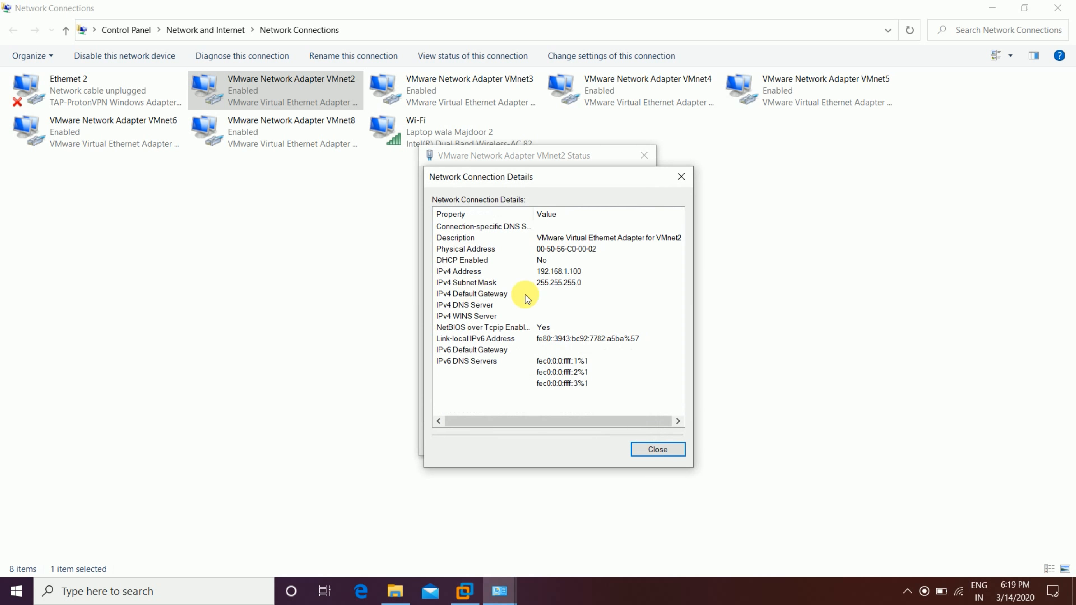
pyautogui.click(574, 273)
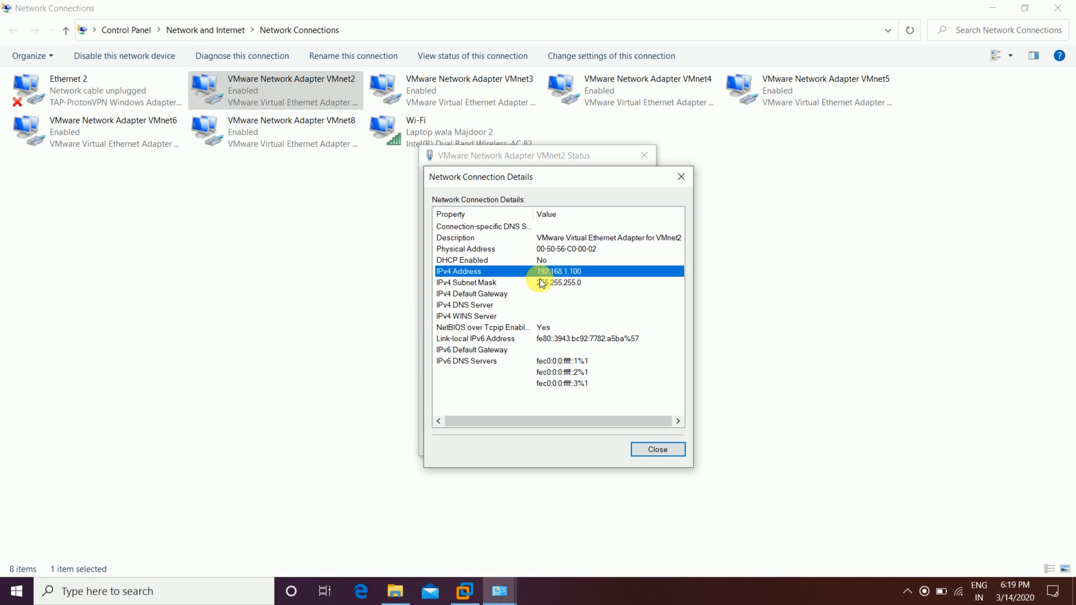
pyautogui.click(681, 178)
pyautogui.click(644, 155)
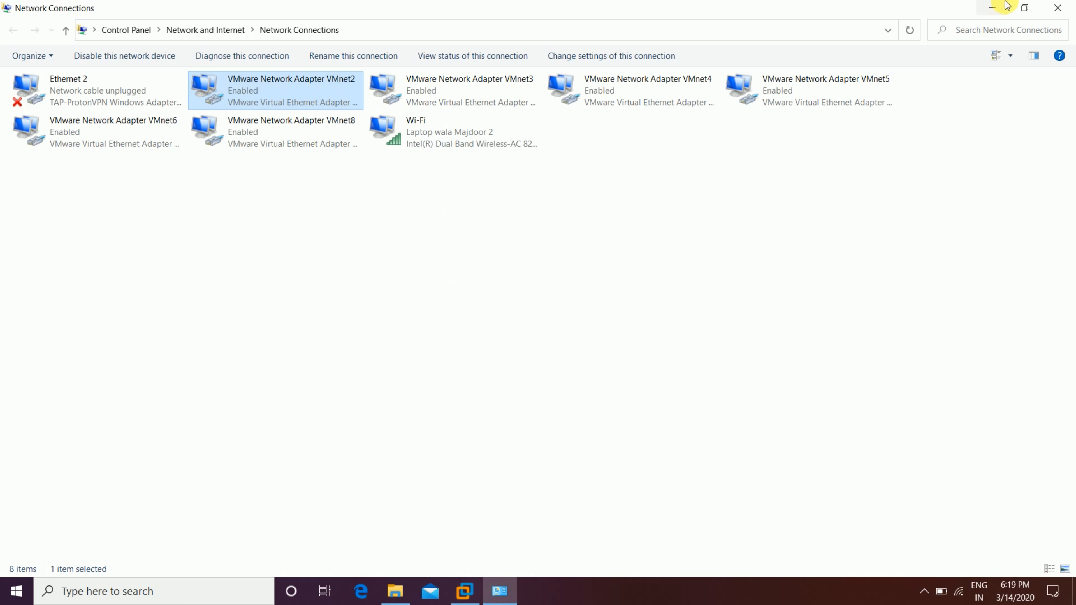
# Step: Close Network Connections, switch to VMware Workstation and open the GNS3 VM file from the GNS Prereq folder on the Desktop
pyautogui.click(1057, 9)
pyautogui.click(465, 591)
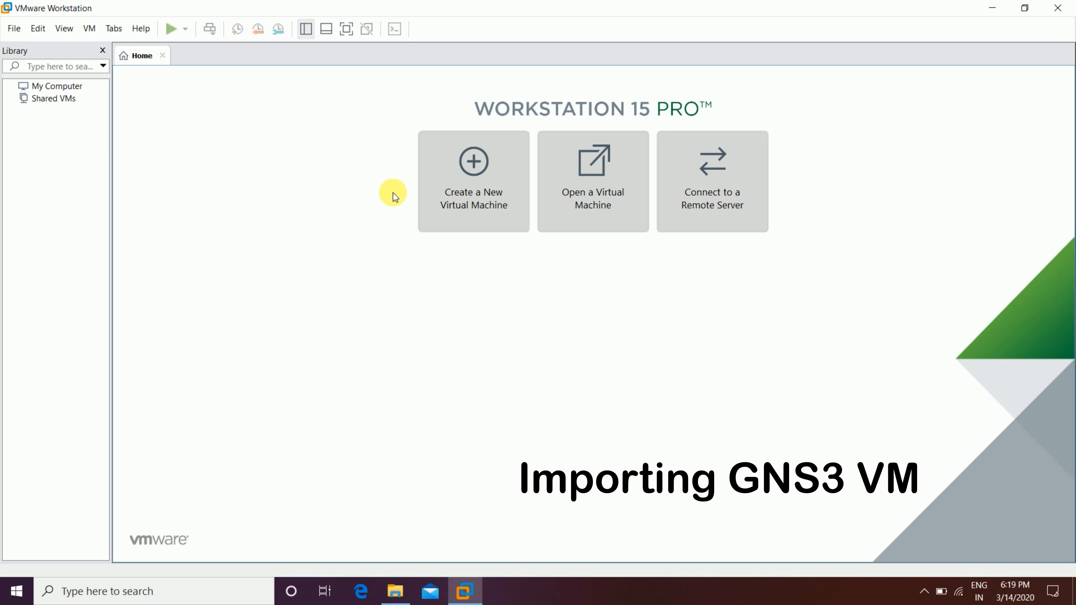
pyautogui.click(595, 193)
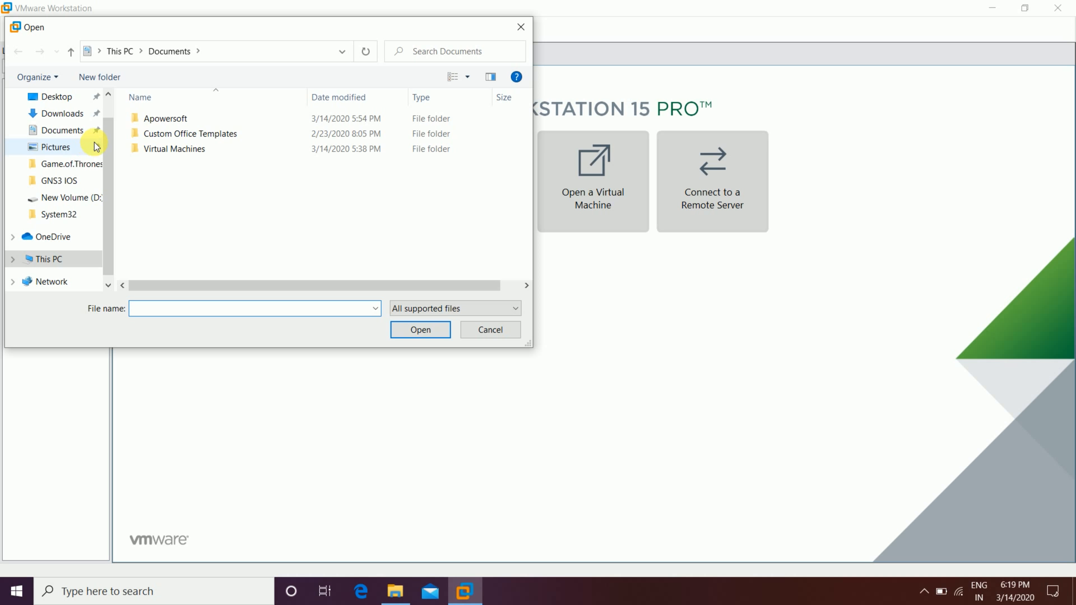
pyautogui.click(76, 99)
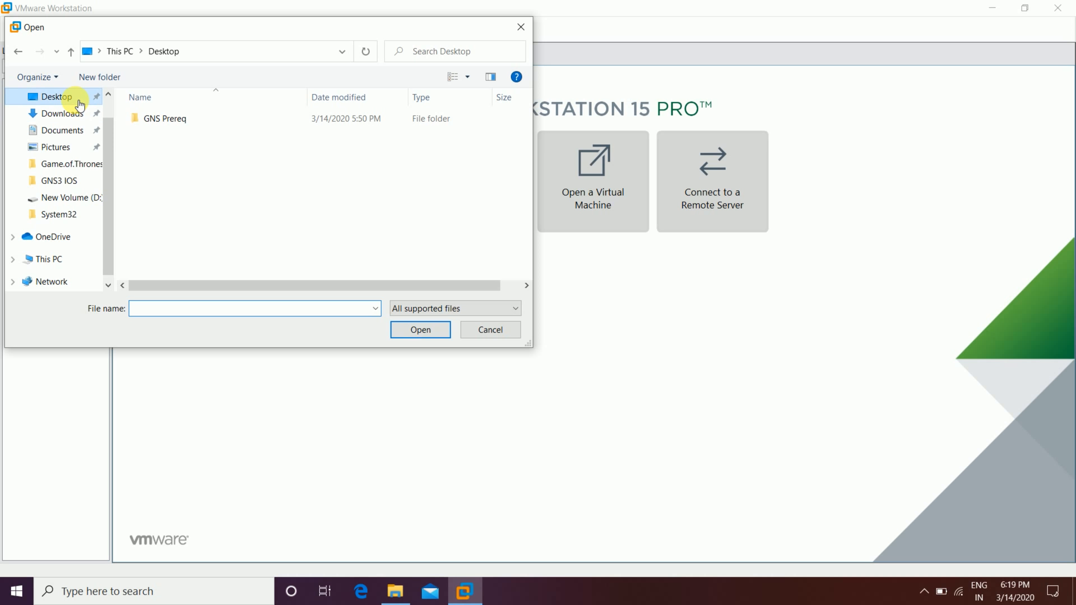
pyautogui.click(163, 120)
pyautogui.doubleClick(163, 119)
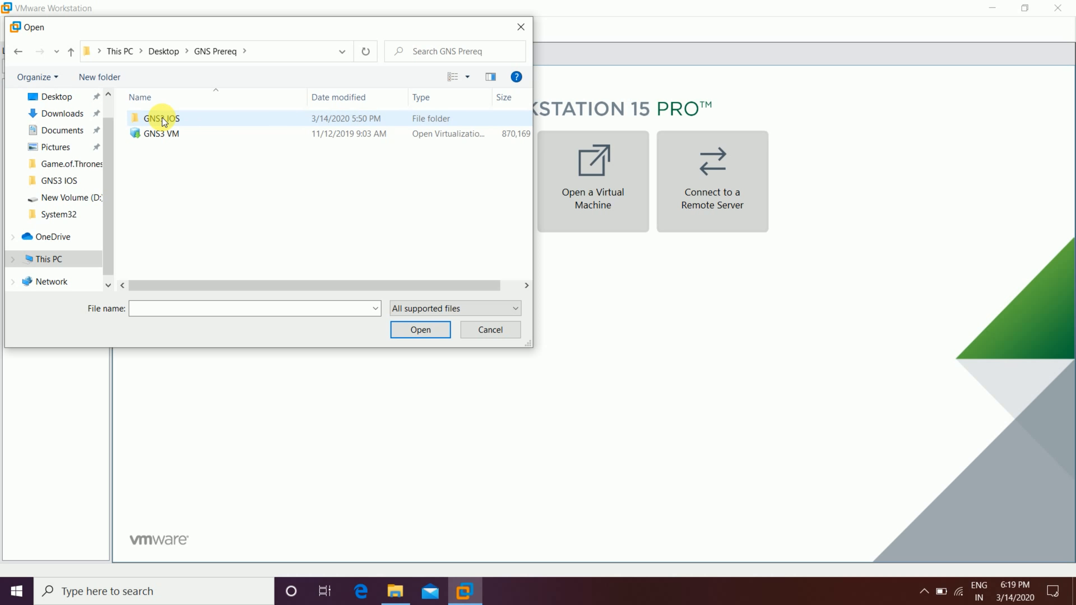
pyautogui.click(161, 133)
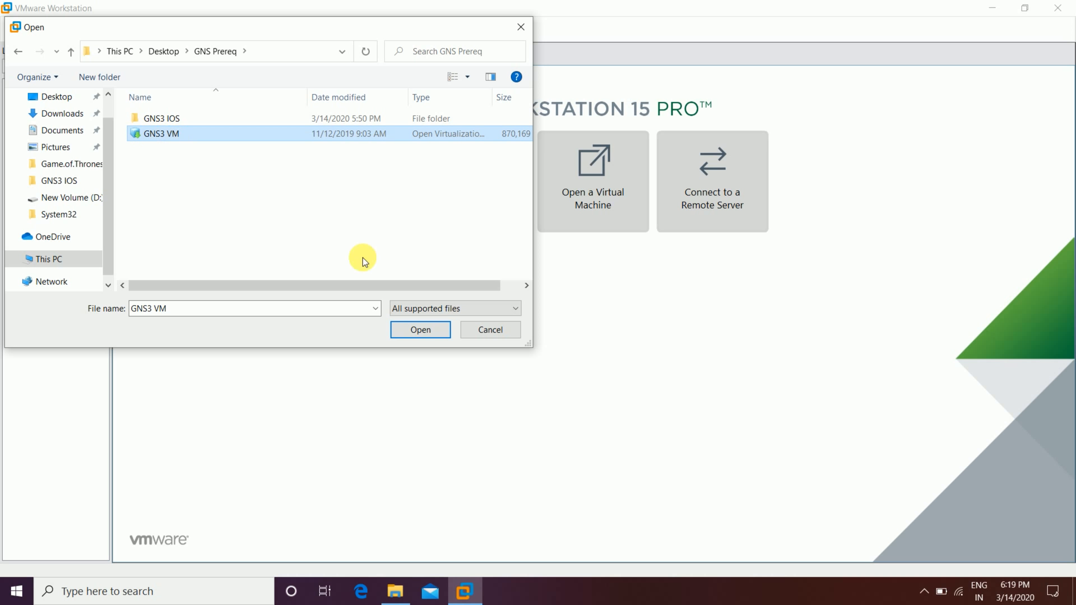
pyautogui.click(408, 333)
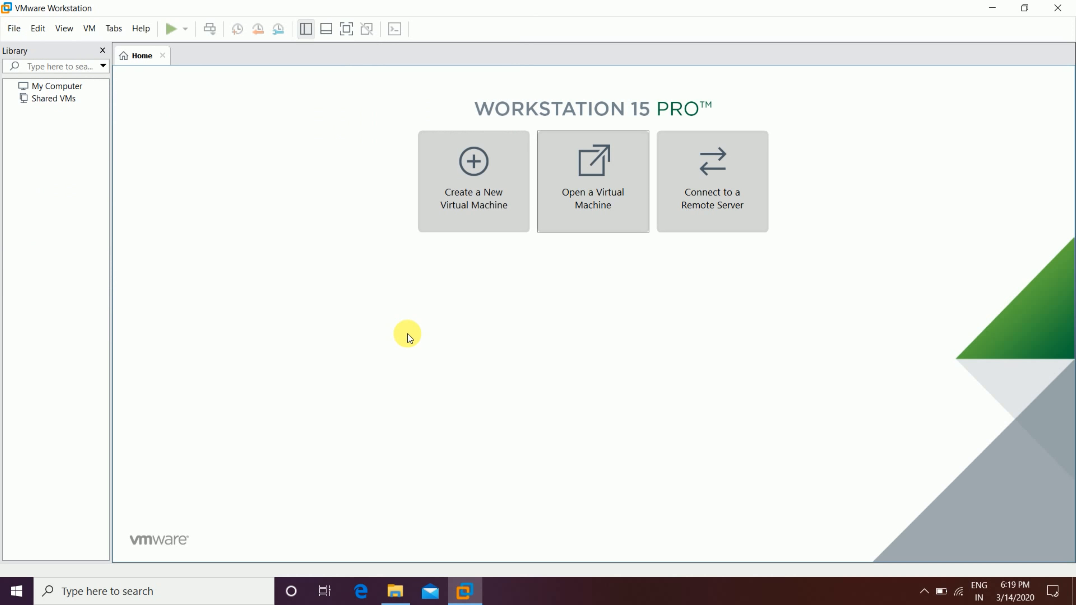
# Step: Import the virtual machine with its storage path set to the GNS3 folder under Virtual Machine on drive E:
pyautogui.click(447, 333)
pyautogui.moveTo(447, 333); pyautogui.dragTo(641, 335)
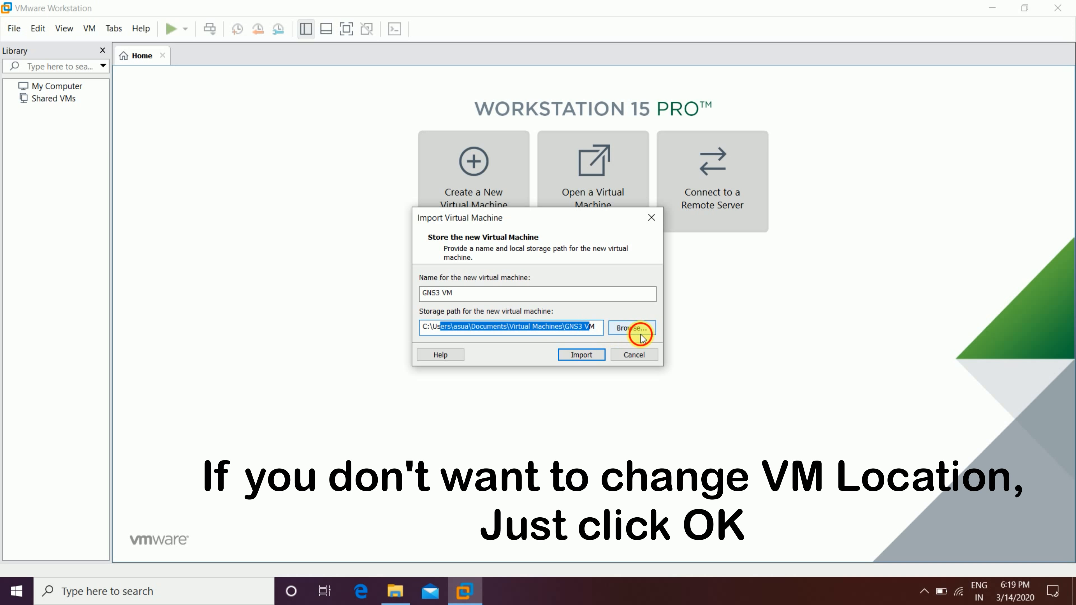
pyautogui.click(641, 335)
pyautogui.scroll(3, 636, 329)
pyautogui.moveTo(621, 264); pyautogui.dragTo(621, 314)
pyautogui.click(536, 282)
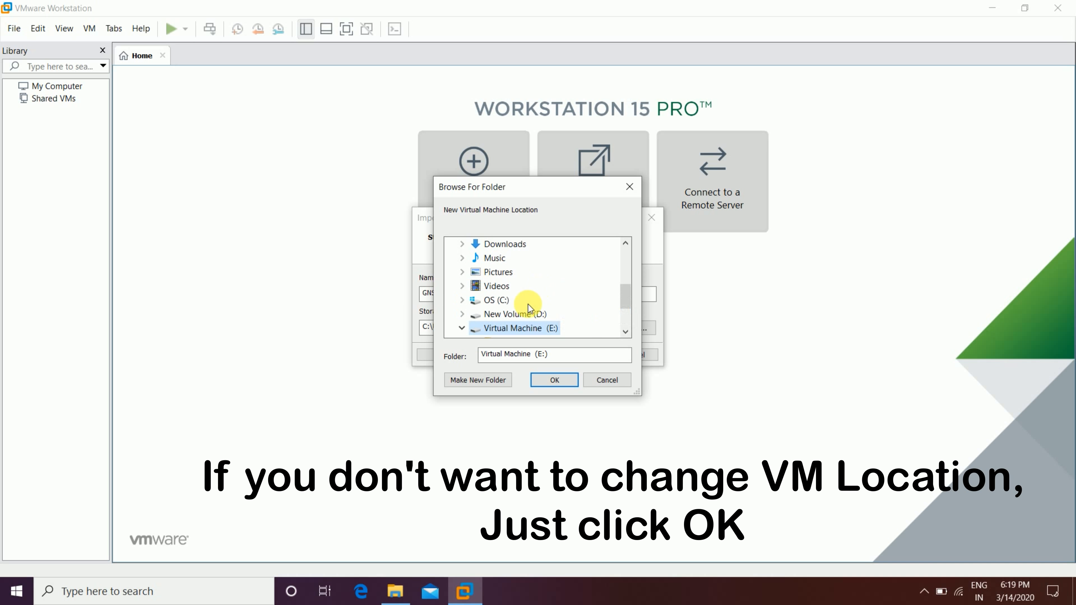
pyautogui.scroll(-2, 528, 323)
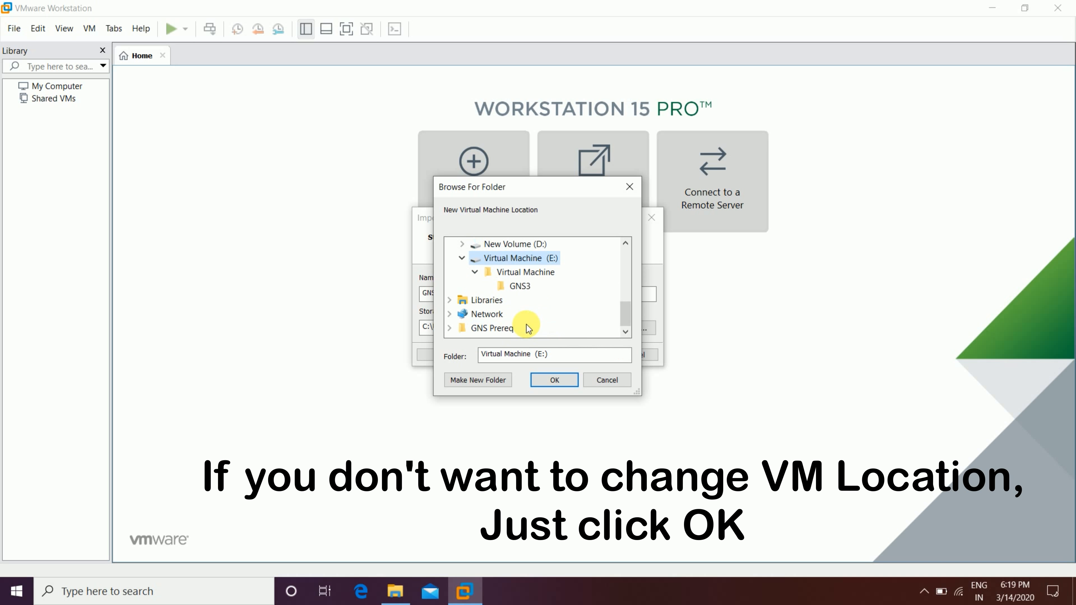
pyautogui.click(517, 286)
pyautogui.click(535, 380)
pyautogui.click(581, 355)
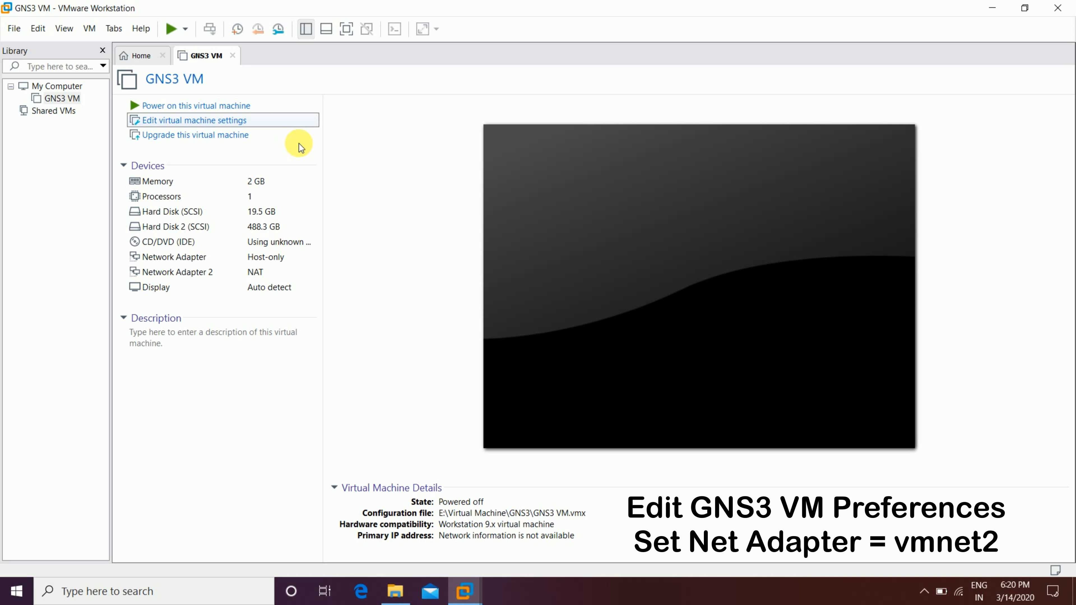
# Step: Set the GNS3 VM's first network adapter to the custom virtual network VMnet2
pyautogui.click(272, 123)
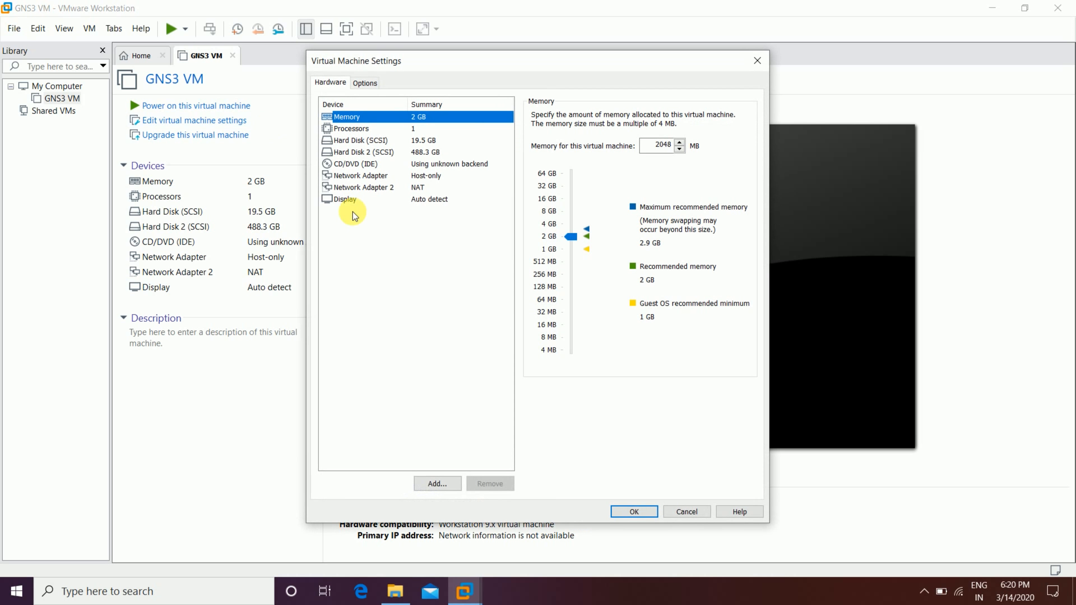
pyautogui.click(368, 176)
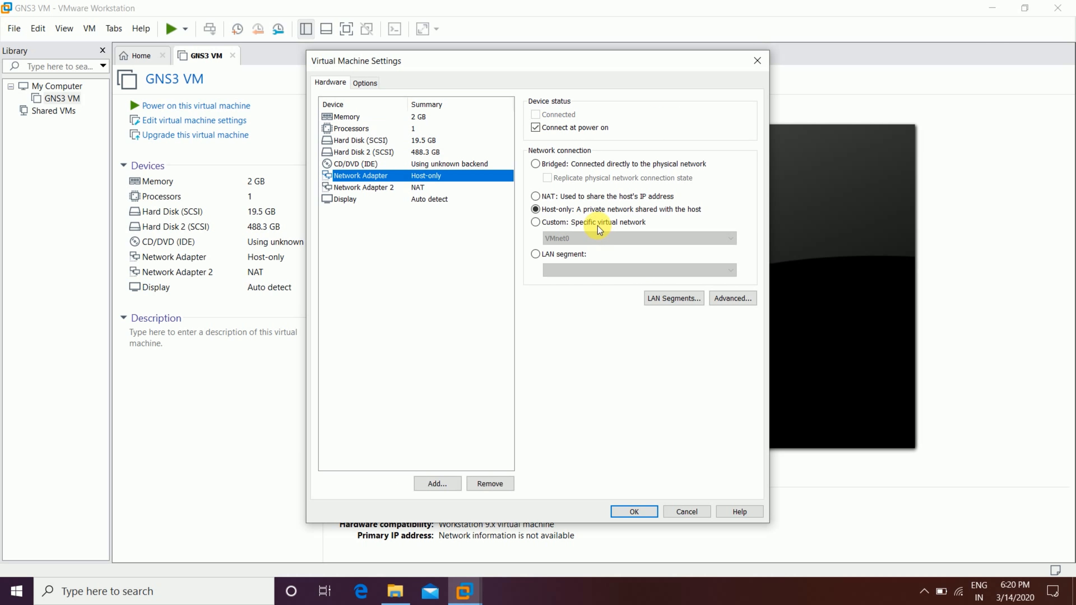
pyautogui.click(598, 221)
pyautogui.click(599, 238)
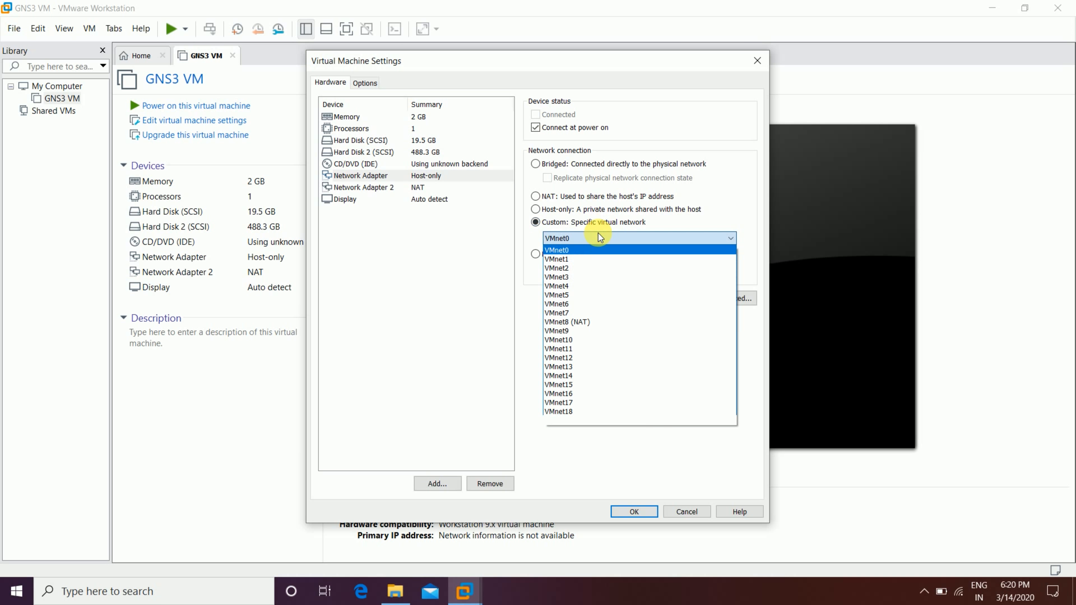
pyautogui.click(597, 268)
pyautogui.click(631, 512)
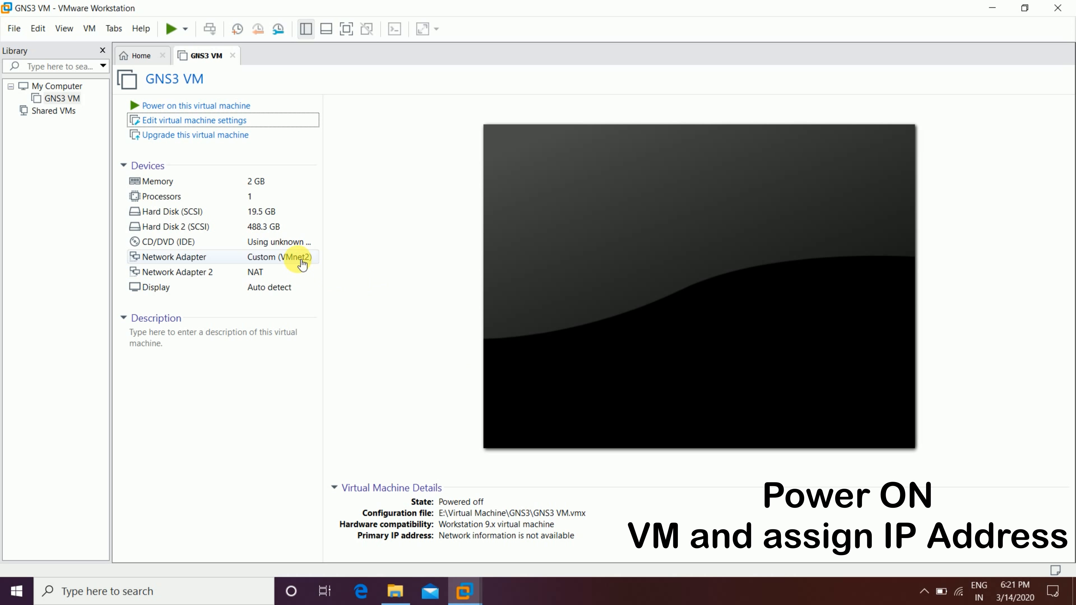
# Step: Power on the GNS3 VM and dismiss its startup information screen
pyautogui.click(214, 107)
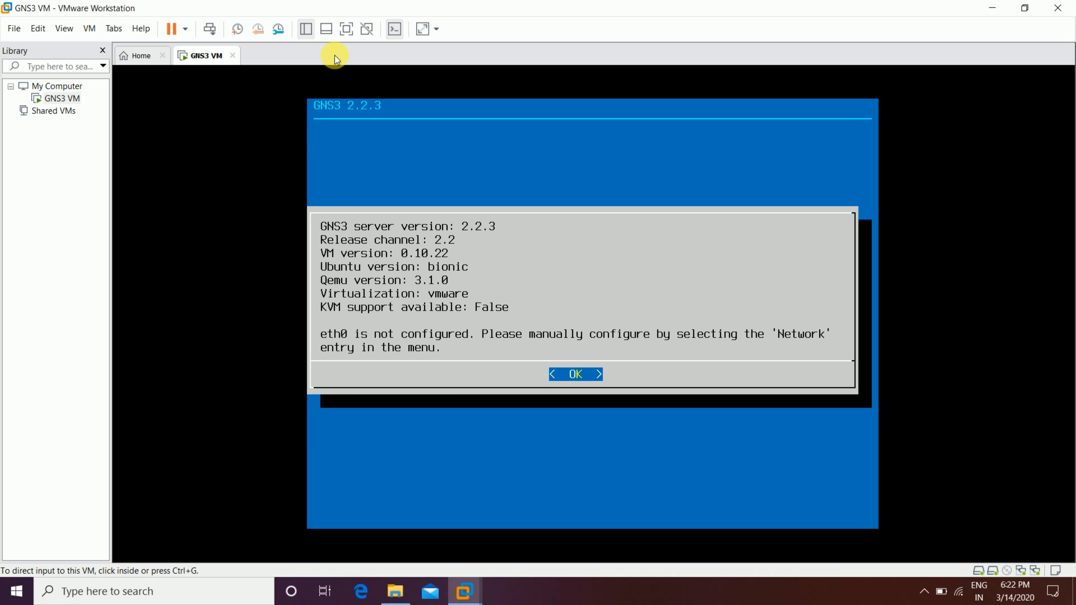
pyautogui.click(446, 123)
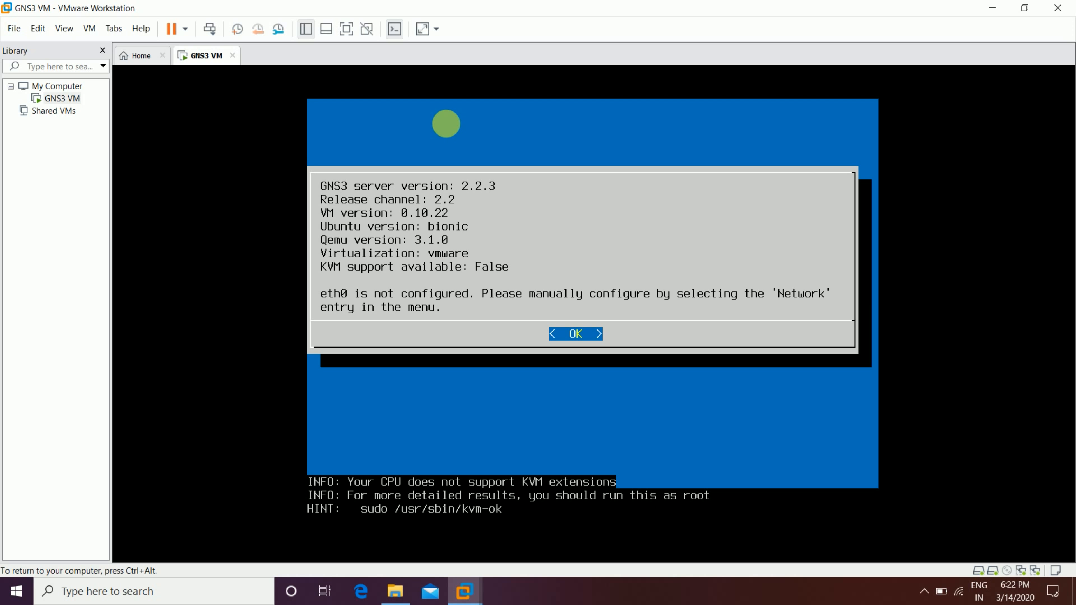
pyautogui.press('Return')
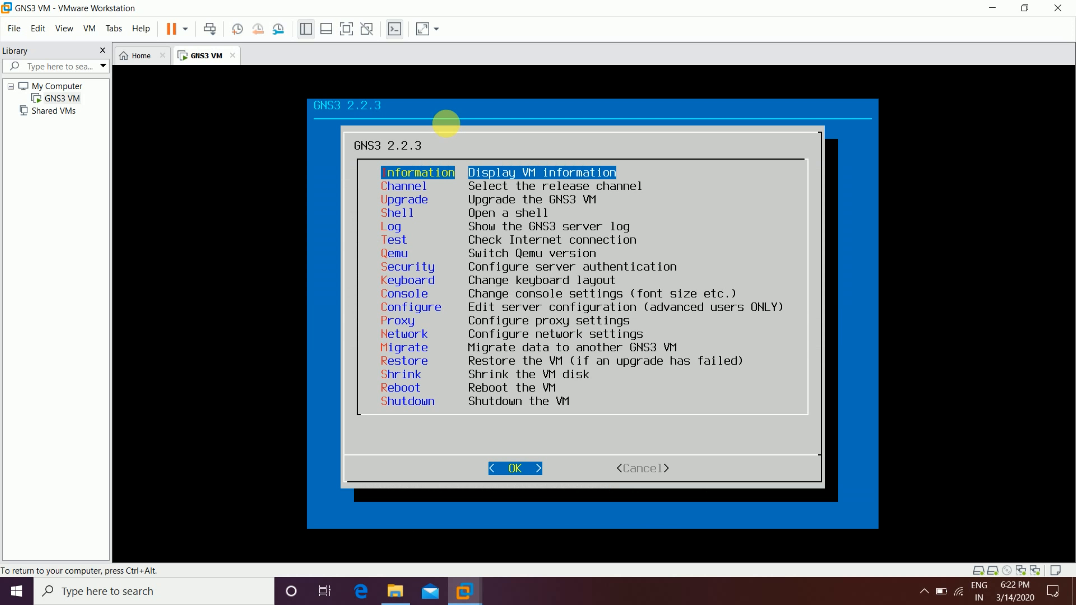
# Step: Open the GNS3 VM's network settings file for editing, accepting the server reboot at the end
pyautogui.press('Down')
pyautogui.press('Down')
pyautogui.press('Down')
pyautogui.press('Down')
pyautogui.press('Down')
pyautogui.press('Down')
pyautogui.press('Down')
pyautogui.press('Down')
pyautogui.press('Down')
pyautogui.press('Down')
pyautogui.press('Down')
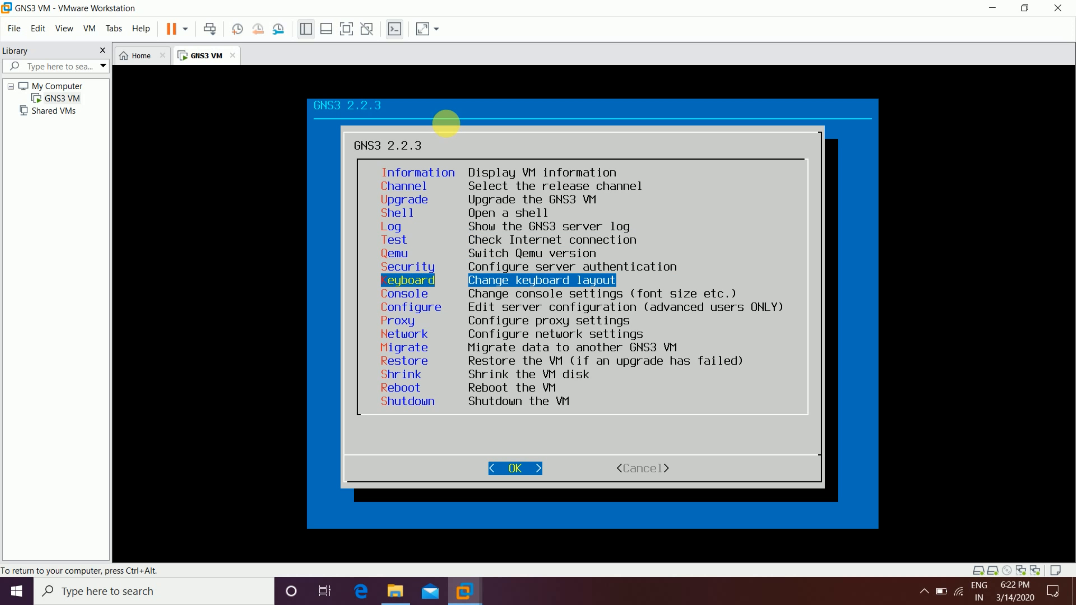
pyautogui.press('Down')
pyautogui.press('Return')
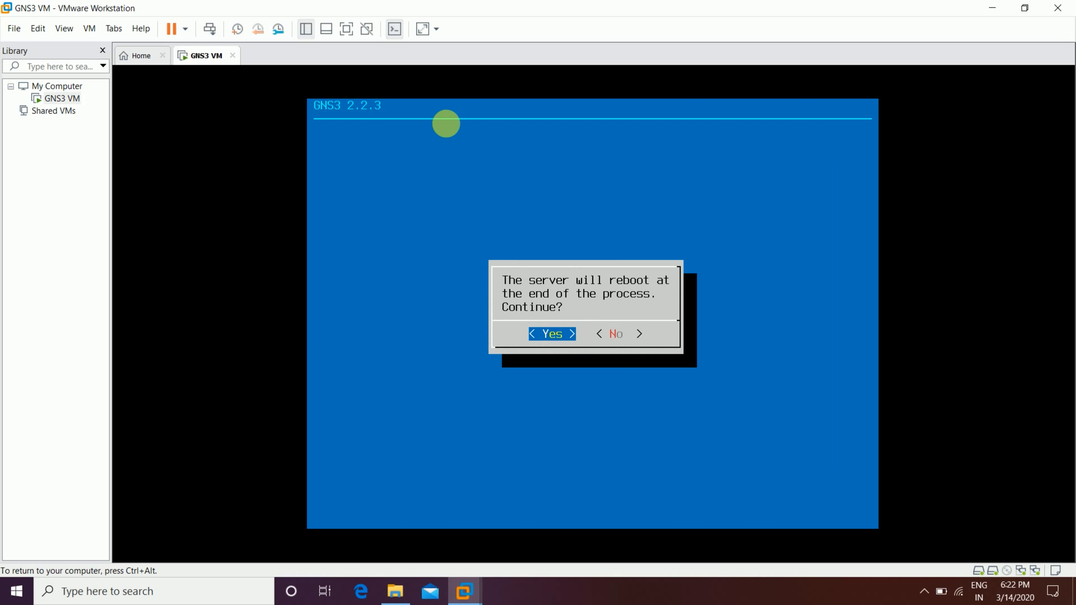
pyautogui.press('Return')
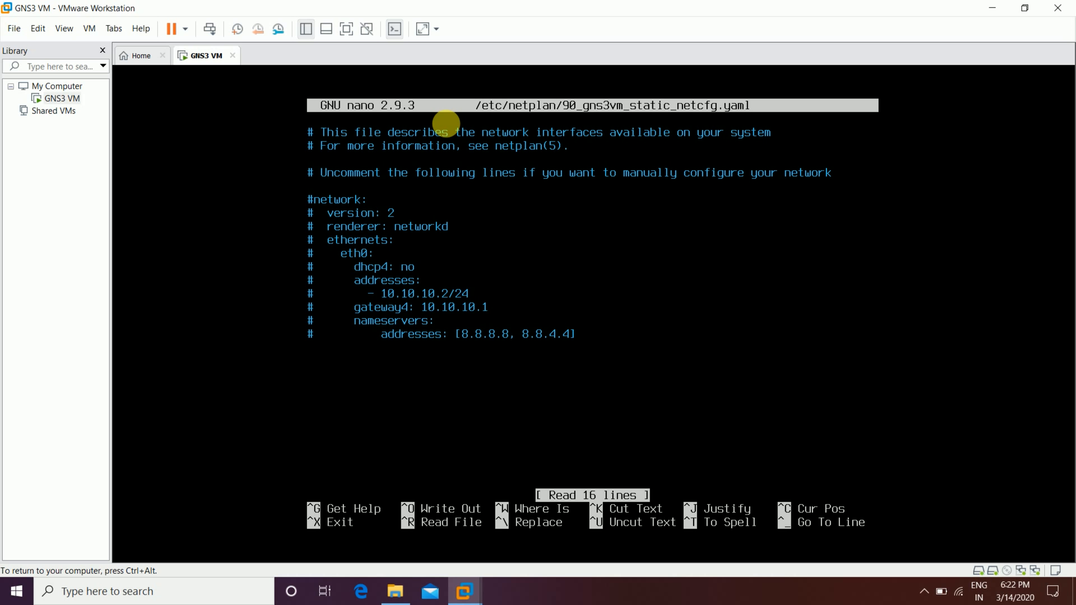
# Step: Uncomment the netplan lines from "network:" down through the static IP entry under eth0's addresses
pyautogui.press('BackSpace')
pyautogui.press('Delete')
pyautogui.press('Delete')
pyautogui.hotkey('ctrl', 'alt')
pyautogui.click(483, 247)
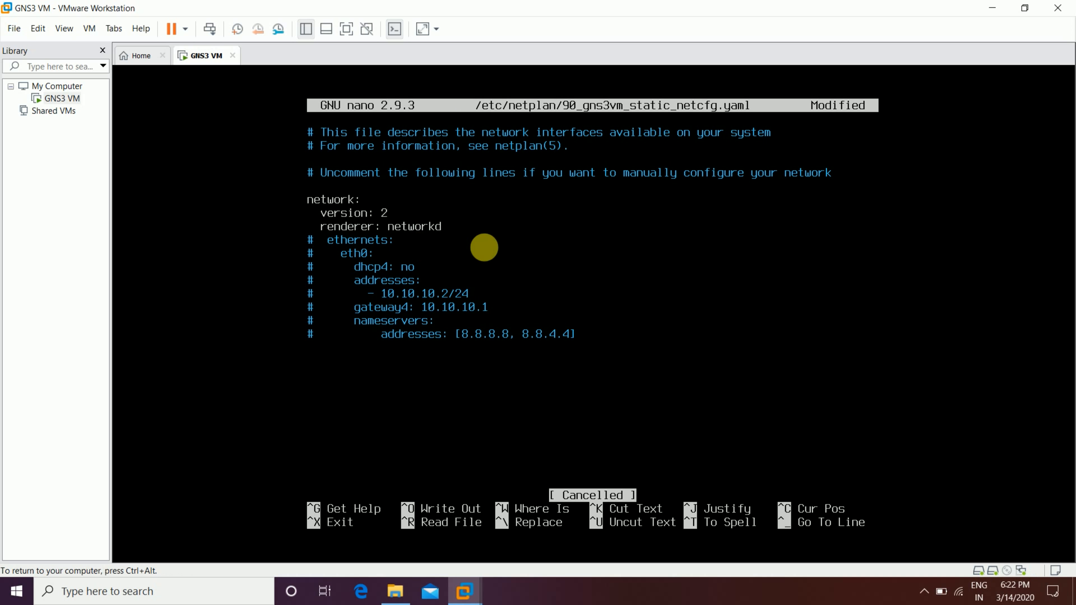
pyautogui.press('Delete')
pyautogui.press('Delete')
pyautogui.press('Delete')
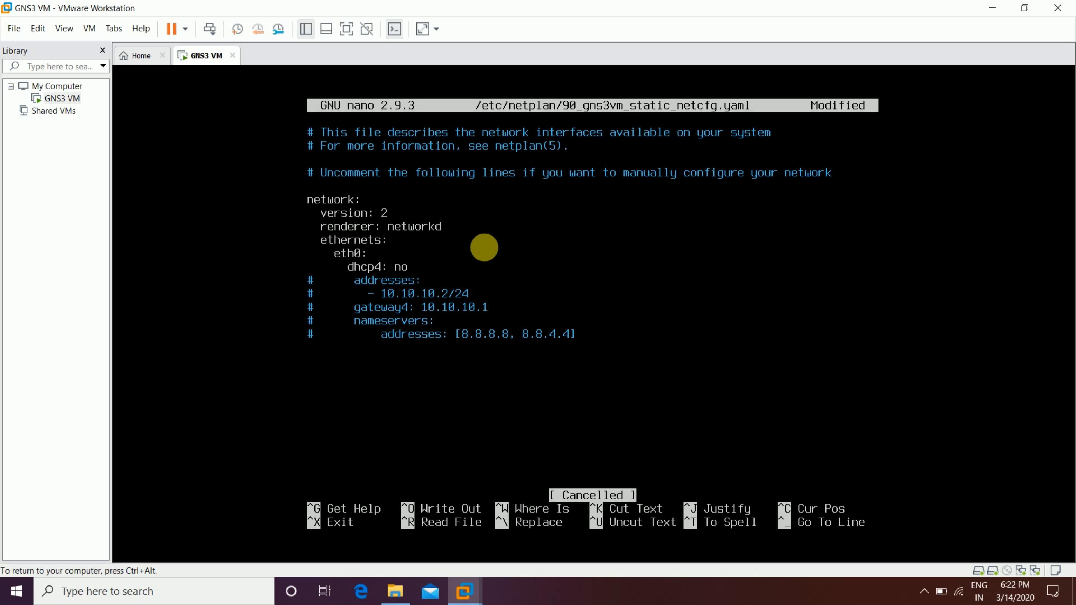
pyautogui.press('Delete')
pyautogui.press('Delete')
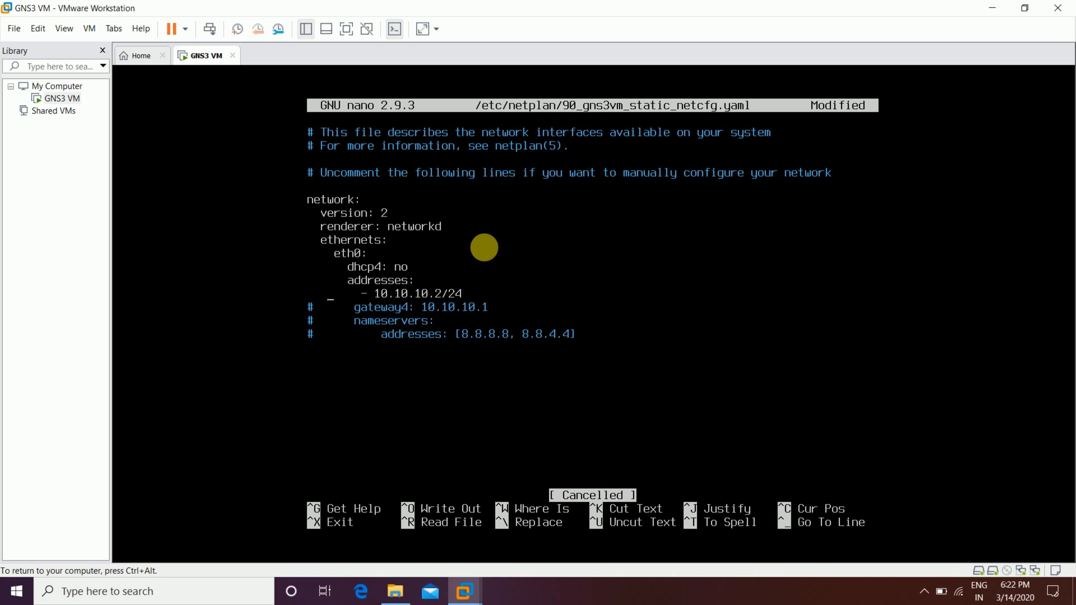
# Step: Change eth0's static IP address to 192.168.1.100 with the /24 prefix
pyautogui.press('Right')
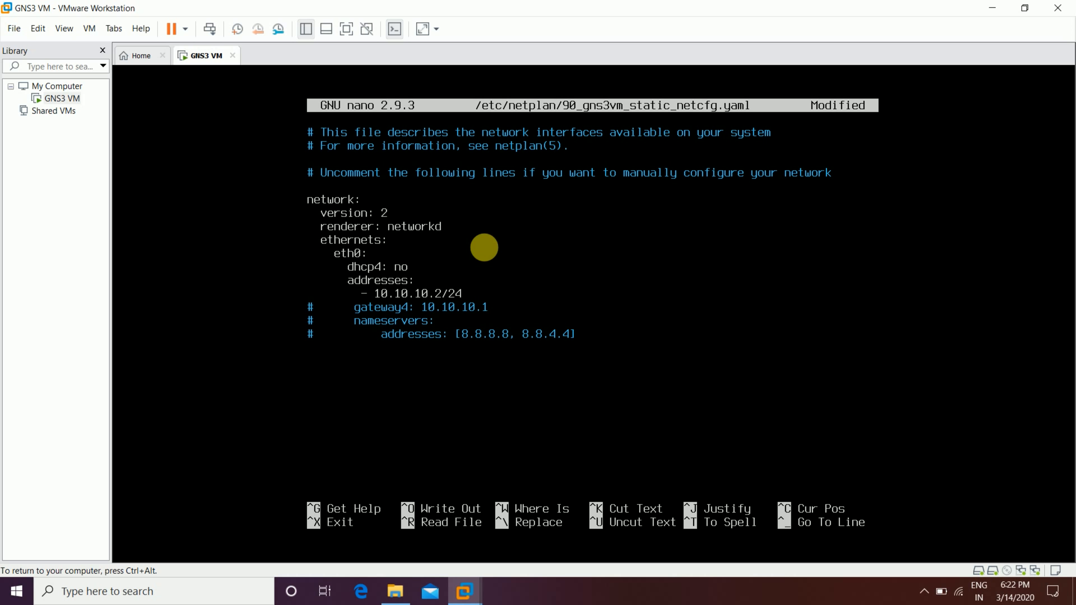
pyautogui.press('BackSpace')
pyautogui.press('BackSpace')
pyautogui.press('BackSpace')
pyautogui.press('BackSpace')
pyautogui.press('BackSpace')
pyautogui.press('BackSpace')
pyautogui.press('BackSpace')
pyautogui.press('BackSpace')
pyautogui.press('BackSpace')
pyautogui.write('92.168.1.100')
pyautogui.hotkey('ctrl', 'c')
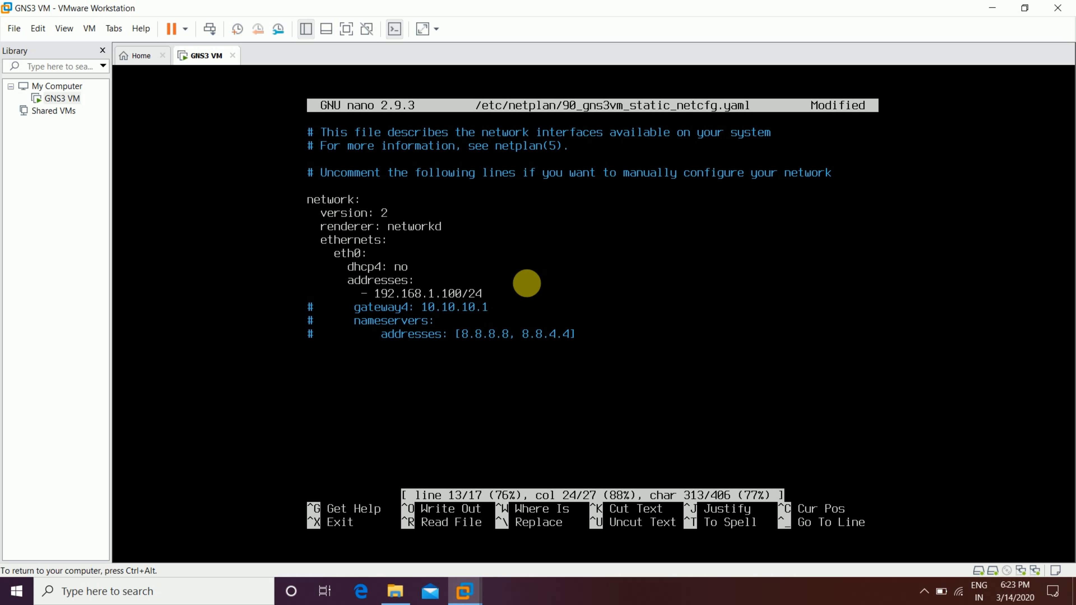
# Step: Save the network configuration under its existing file name, exit the editor, and release input from the VM
pyautogui.hotkey('ctrl', 'x')
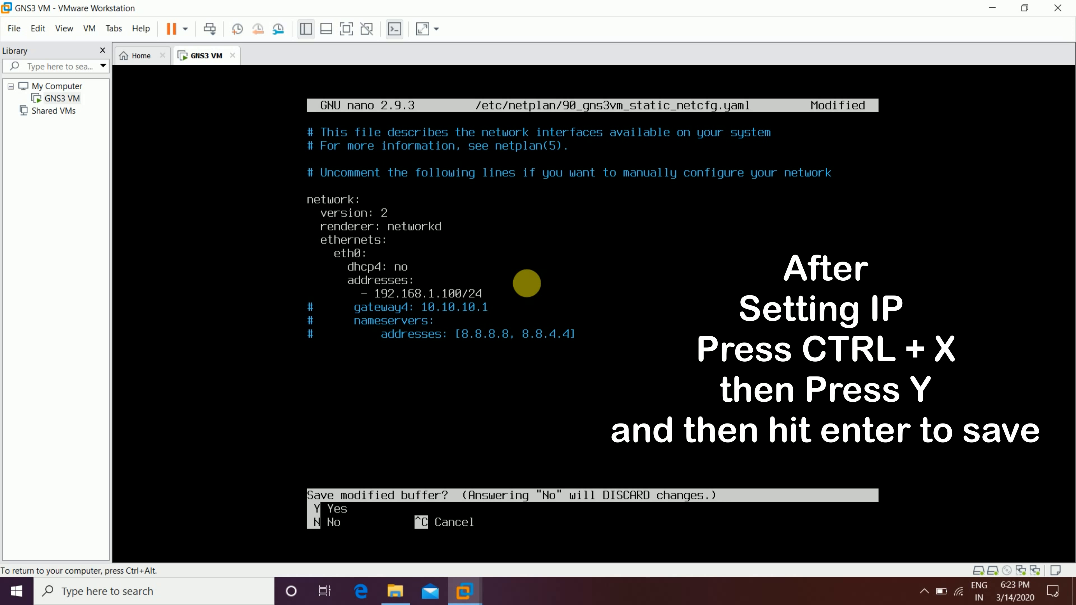
pyautogui.press('y')
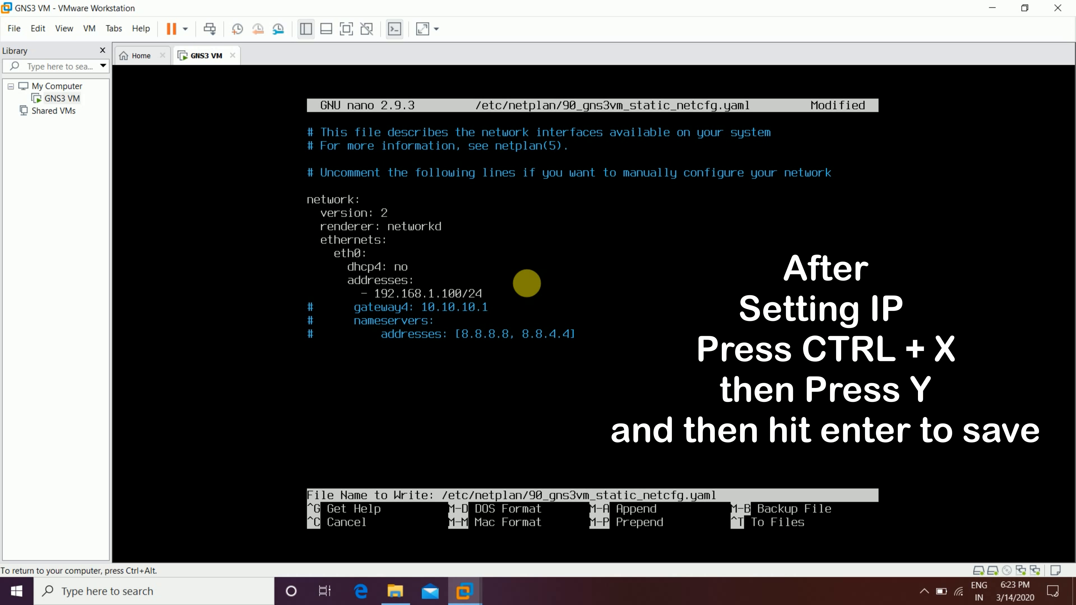
pyautogui.press('Return')
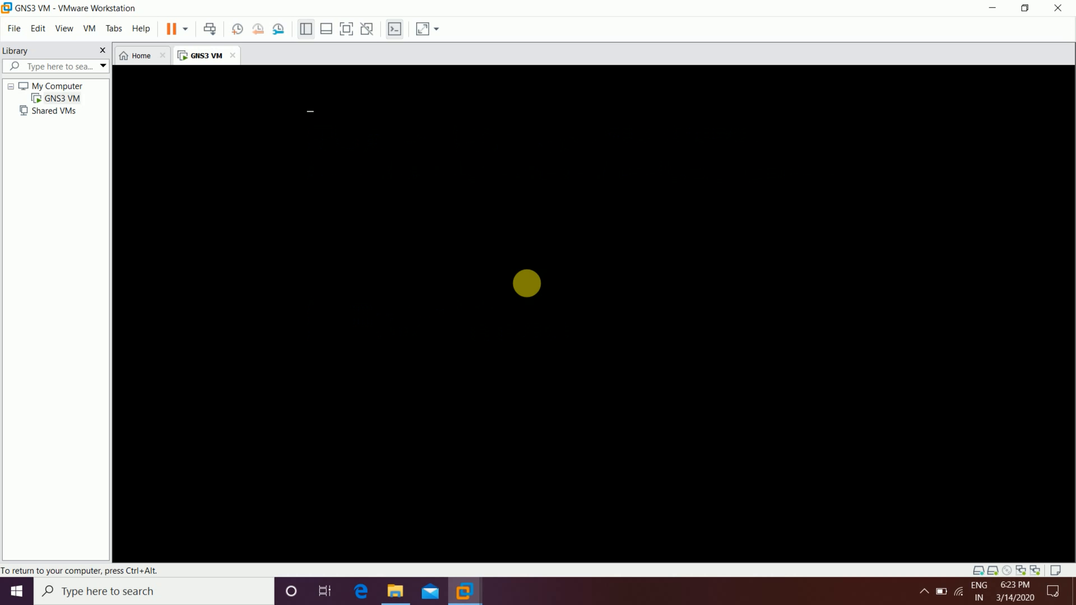
pyautogui.hotkey('ctrl', 'alt')
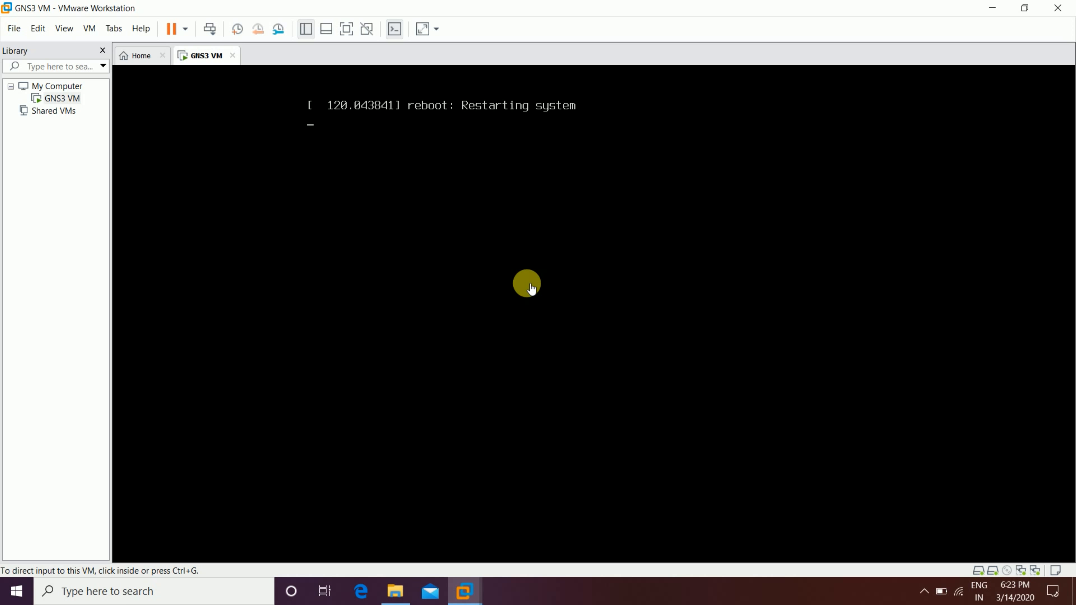